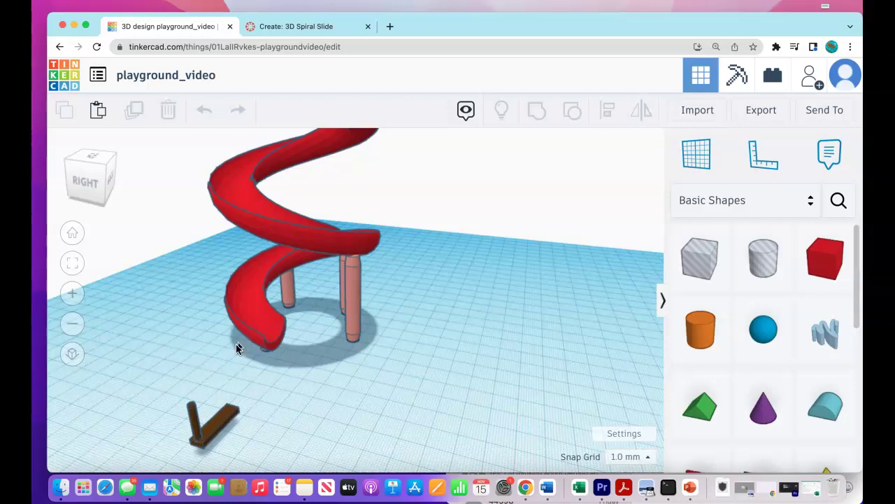
Group the brown box tread and its upright post in front of the slide into one stair step.
{"action": "right_click_drag", "start_coordinate": [213, 410], "coordinate": [289, 233]}
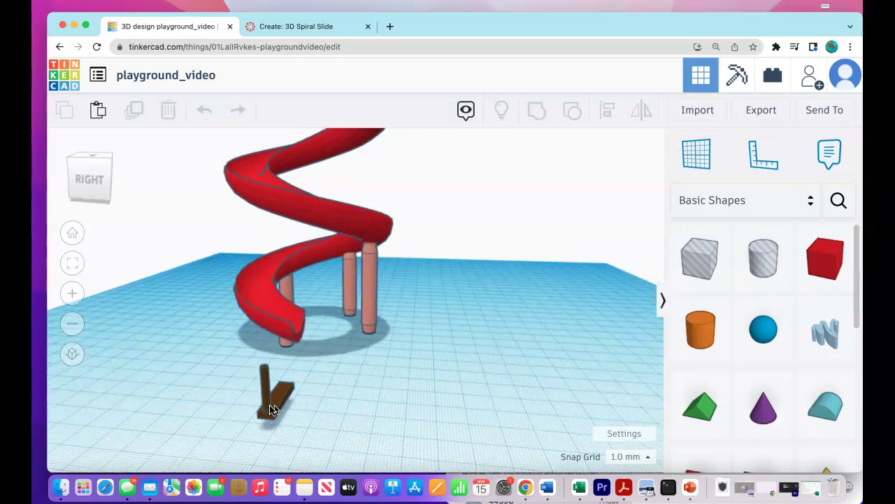
{"action": "right_click_drag", "start_coordinate": [303, 413], "coordinate": [310, 385]}
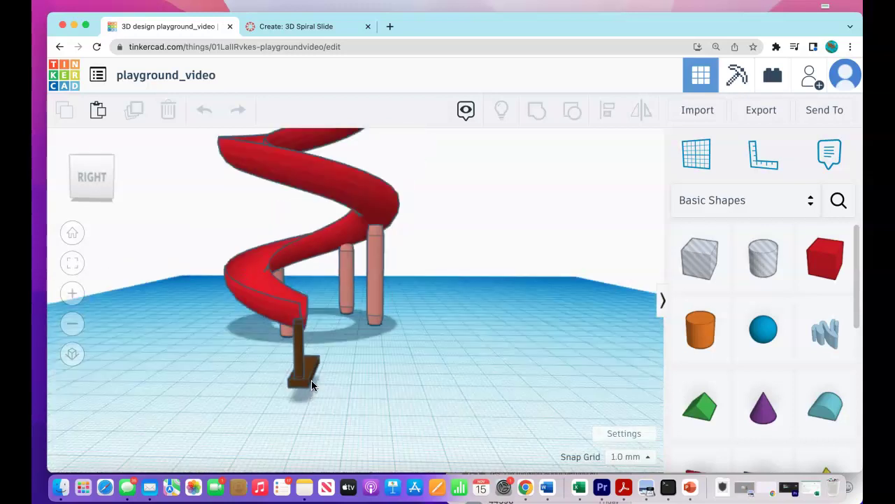
{"action": "left_click", "coordinate": [308, 381]}
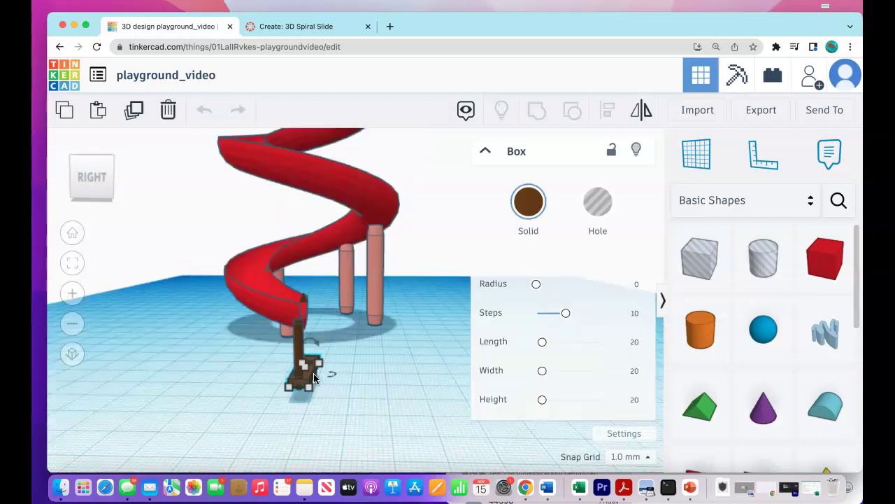
{"action": "left_click", "coordinate": [344, 406]}
{"action": "right_click_drag", "start_coordinate": [326, 406], "coordinate": [263, 407]}
{"action": "left_click_drag", "start_coordinate": [257, 417], "coordinate": [340, 358]}
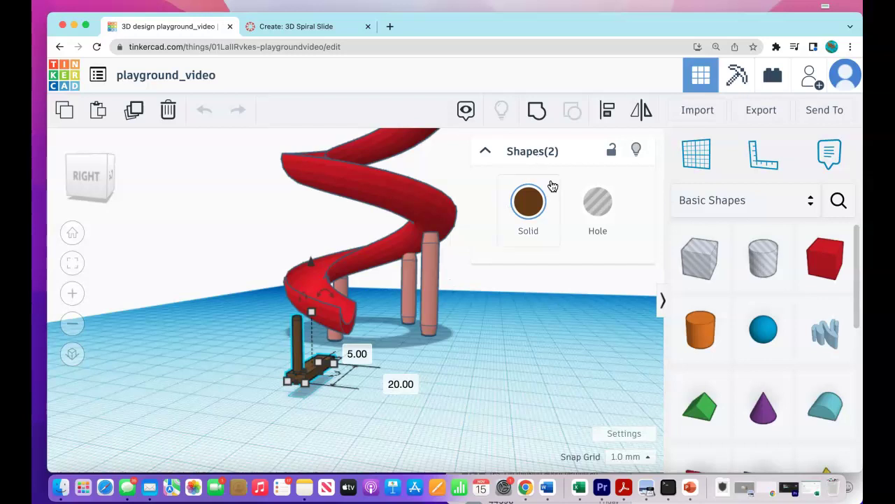
{"action": "left_click", "coordinate": [544, 119]}
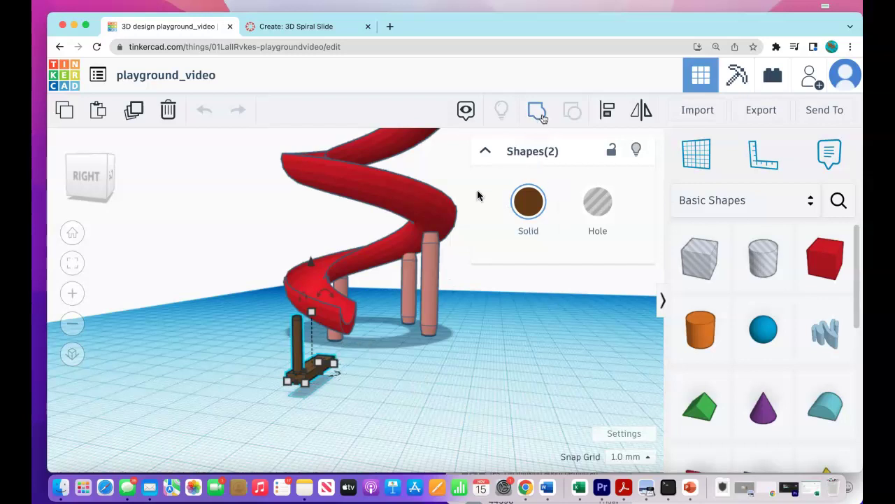
{"action": "left_click", "coordinate": [248, 390]}
Duplicate the grouped stair step in place and raise the copy slightly above the original tread.
{"action": "right_click_drag", "start_coordinate": [247, 390], "coordinate": [200, 392]}
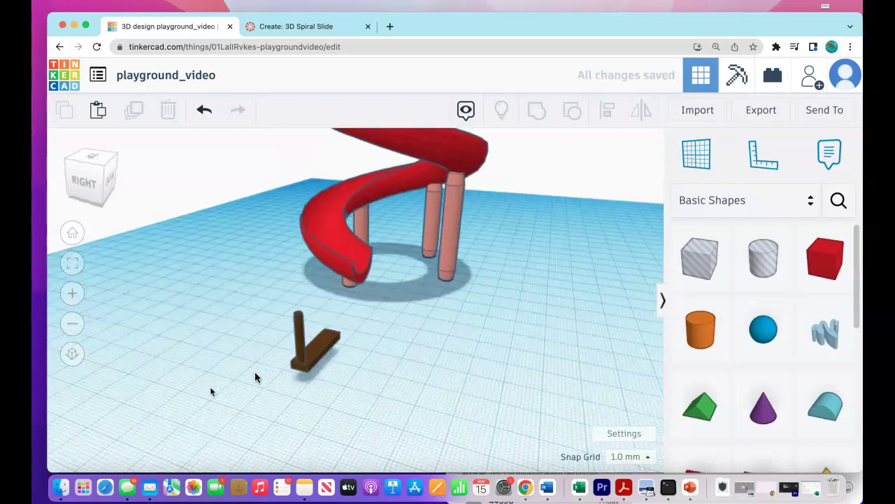
{"action": "right_click_drag", "start_coordinate": [256, 376], "coordinate": [322, 360]}
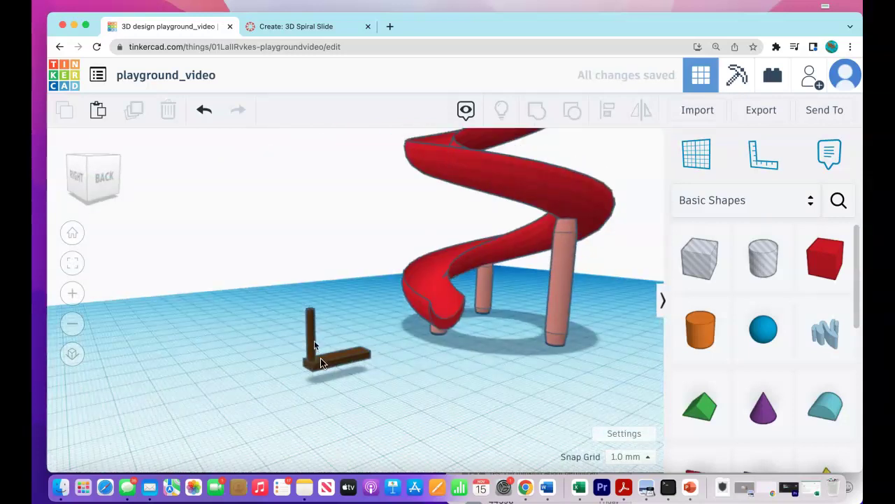
{"action": "left_click", "coordinate": [324, 361]}
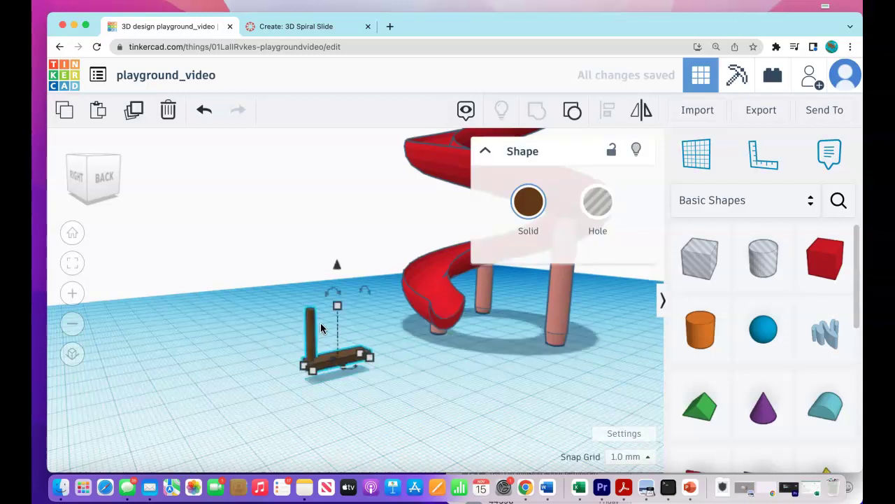
{"action": "left_click", "coordinate": [500, 150]}
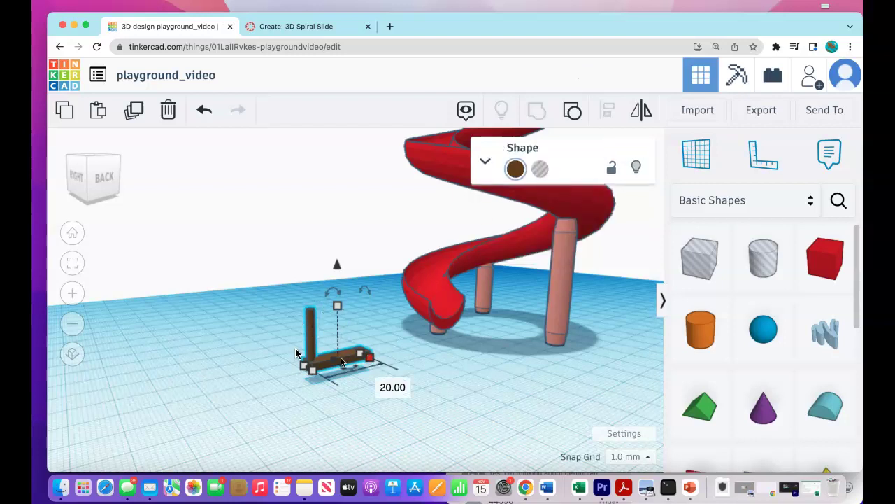
{"action": "key", "text": "super+Up"}
{"action": "key", "text": "super+Up"}
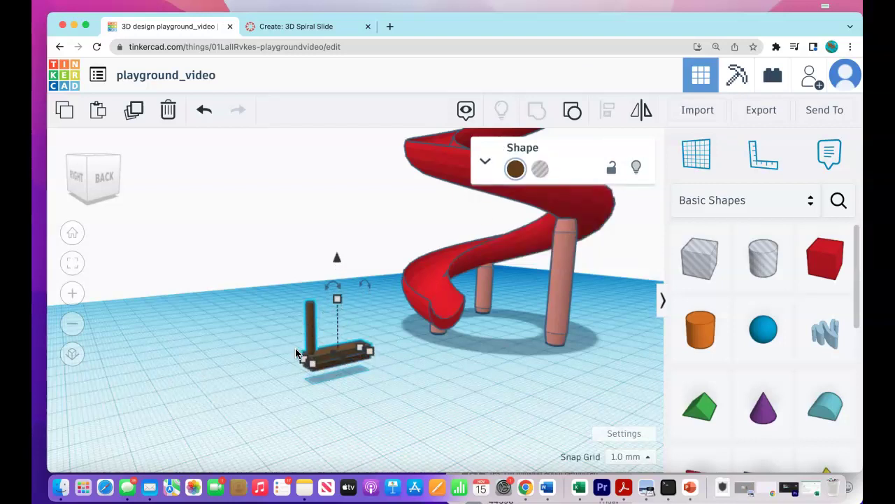
{"action": "key", "text": "ctrl+Up"}
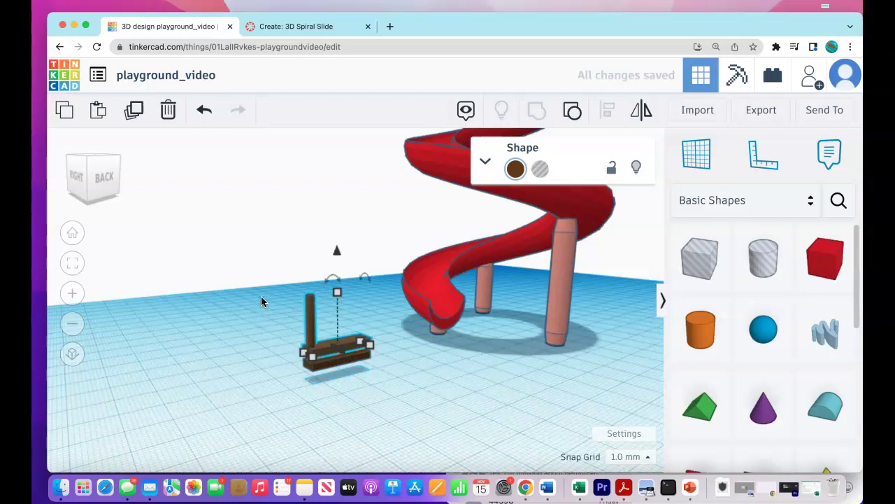
Rotate the raised stair step copy 22.5° about its vertical axis.
{"action": "right_click_drag", "start_coordinate": [242, 315], "coordinate": [235, 330]}
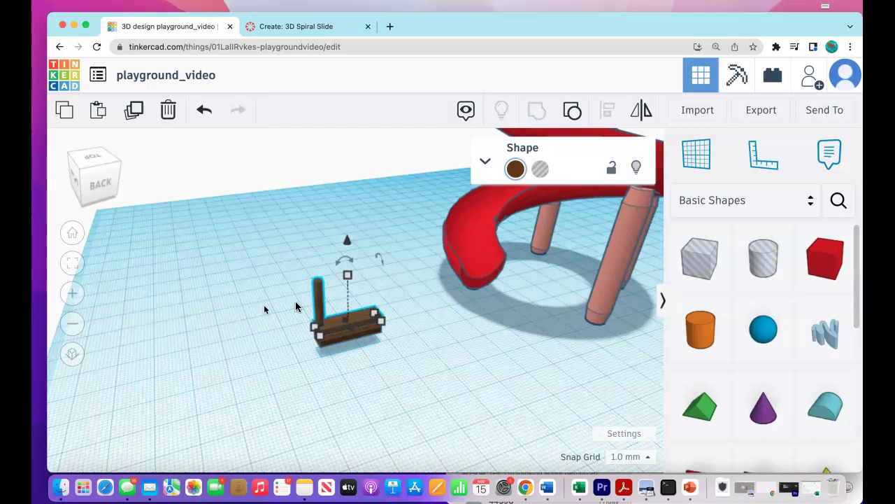
{"action": "mouse_move", "coordinate": [322, 310]}
{"action": "scroll", "coordinate": [336, 326], "scroll_direction": "up", "scroll_amount": 3}
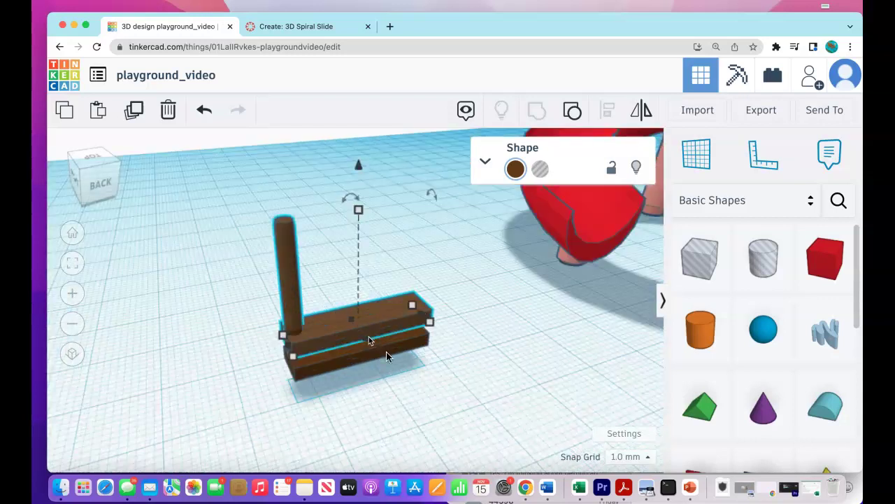
{"action": "mouse_move", "coordinate": [373, 350]}
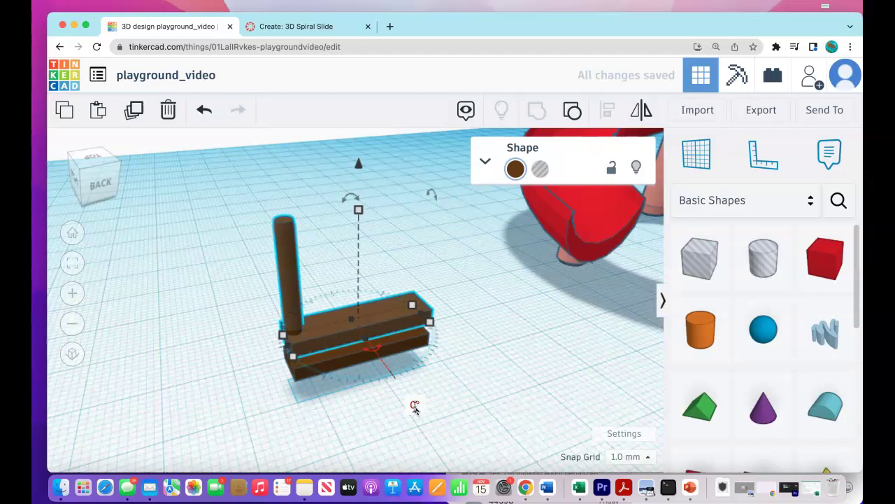
{"action": "type", "text": "22.5"}
{"action": "key", "text": "Return"}
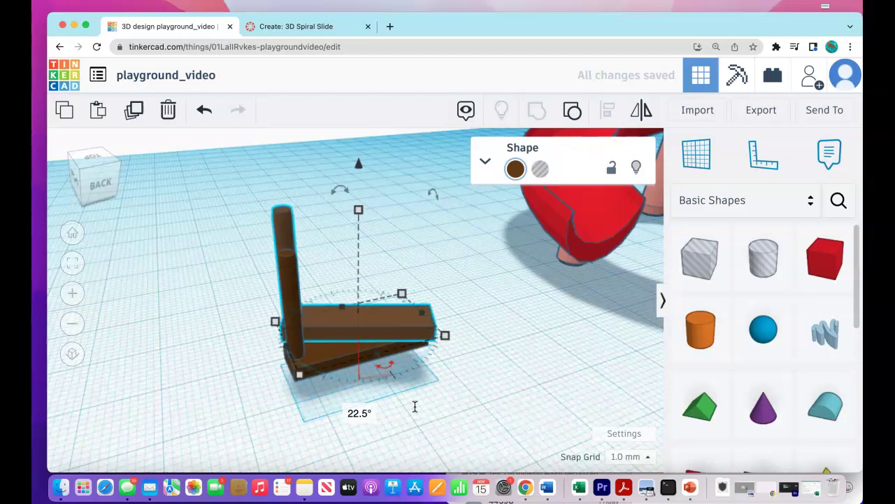
Nudge the rotated stair step backward and sideways so its inner end overlaps the step below and its post stands behind the first.
{"action": "key", "text": "Up"}
{"action": "key", "text": "Up"}
{"action": "key", "text": "Up"}
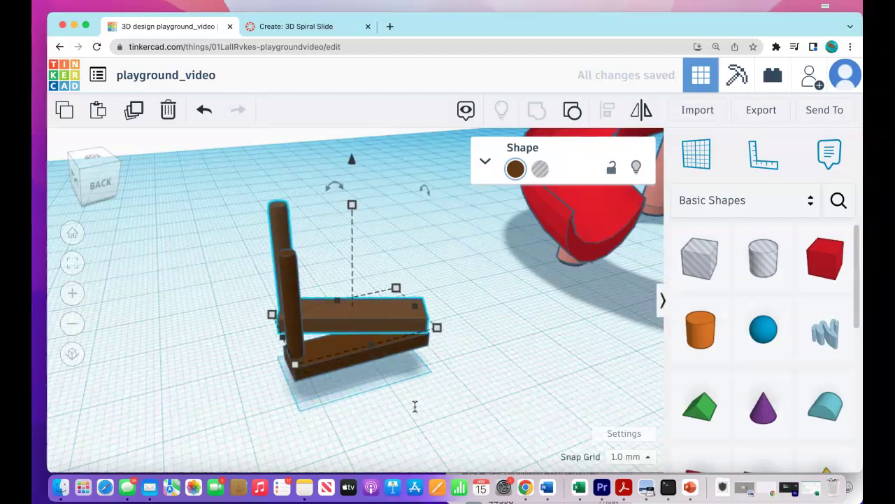
{"action": "key", "text": "Up"}
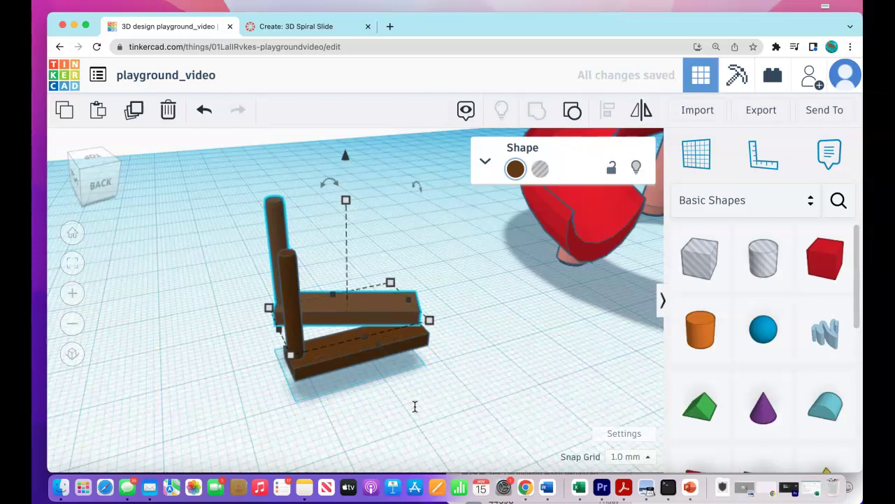
{"action": "key", "text": "Right"}
{"action": "key", "text": "Right"}
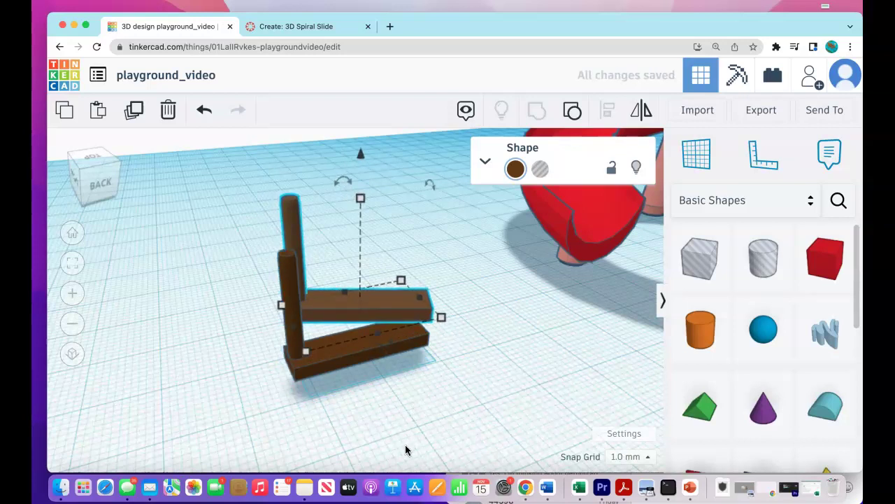
{"action": "scroll", "coordinate": [409, 406], "scroll_direction": "down", "scroll_amount": 3}
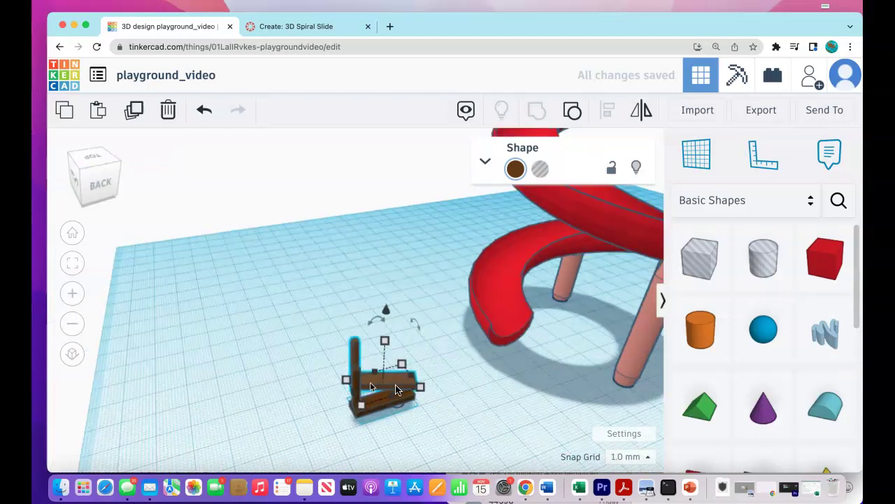
{"action": "key", "text": "Up"}
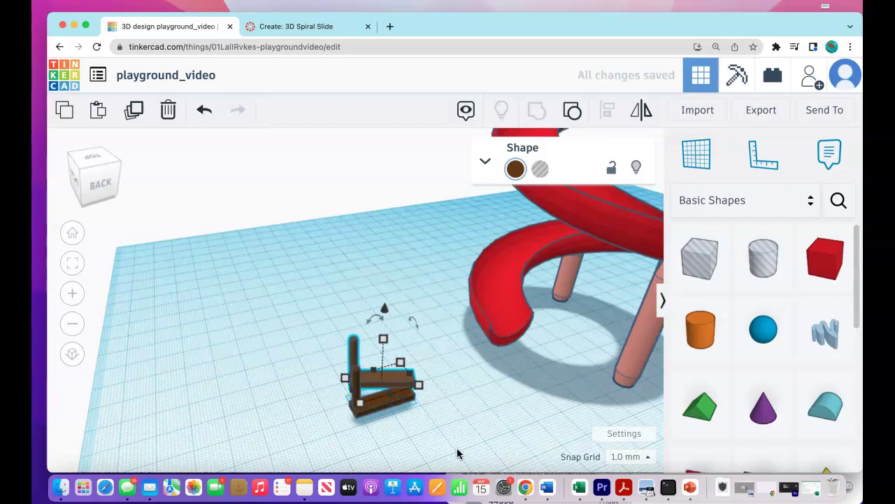
{"action": "key", "text": "Right"}
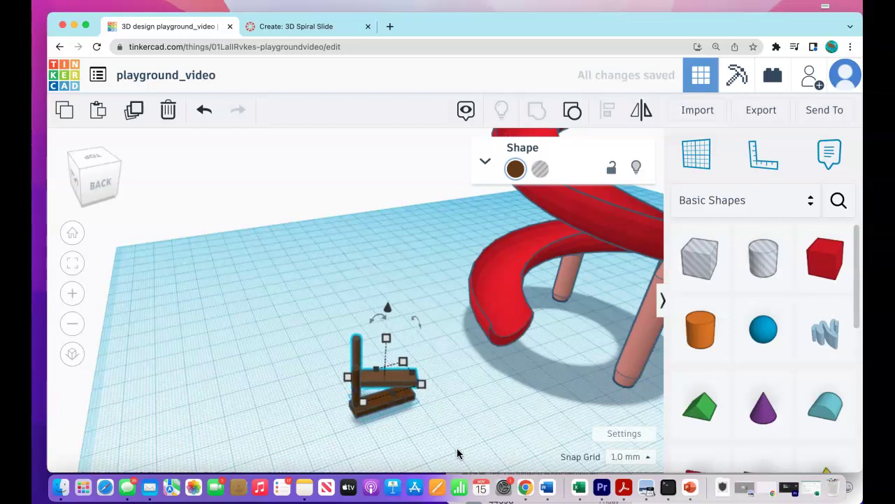
Repeat the duplication with the same lift, shift and rotation until the spiral staircase climbs above the top of the slide.
{"action": "key", "text": "ctrl+d"}
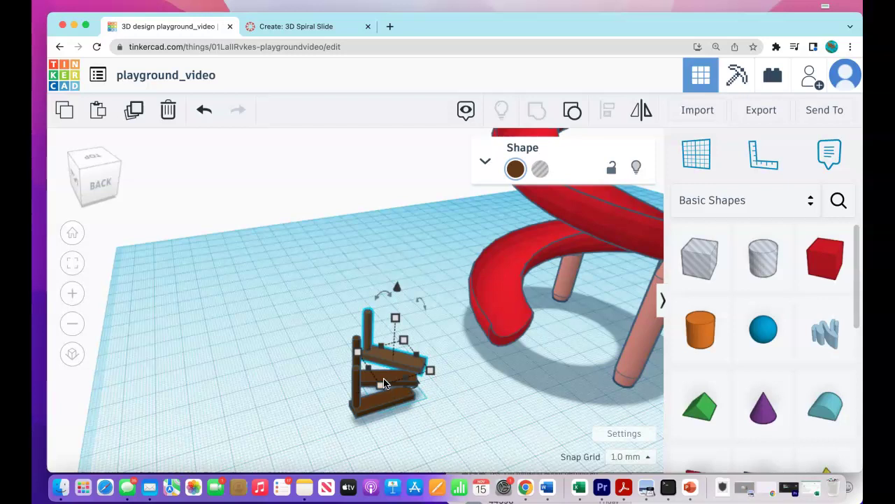
{"action": "key", "text": "ctrl+d"}
{"action": "key", "text": "ctrl+d"}
{"action": "key", "text": "ctrl+d"}
{"action": "key", "text": "ctrl+d"}
{"action": "key", "text": "ctrl+d"}
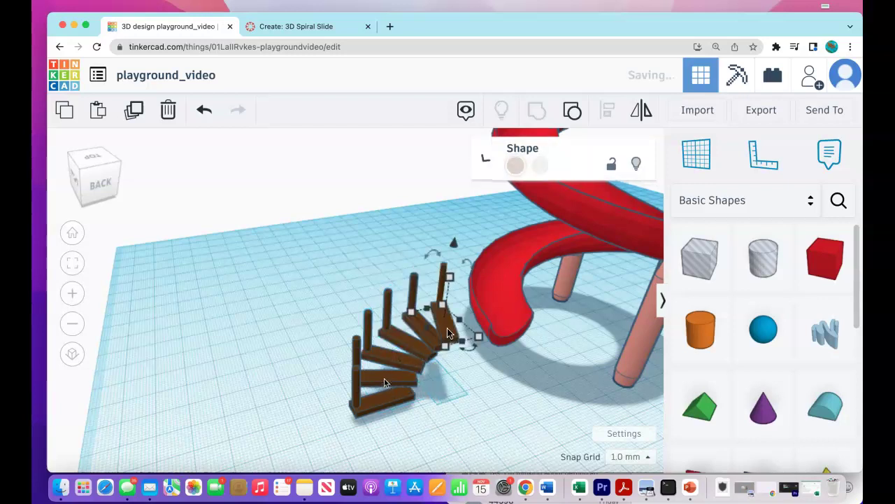
{"action": "key", "text": "ctrl+d"}
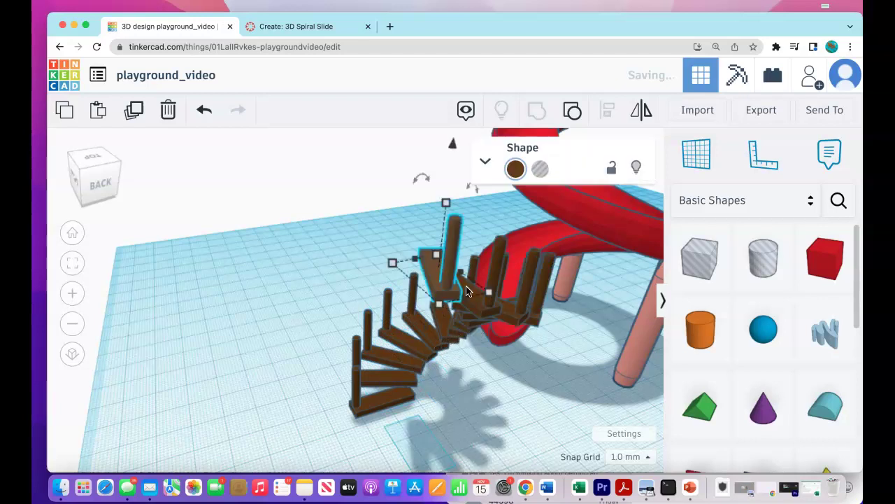
{"action": "scroll", "coordinate": [469, 290], "scroll_direction": "down", "scroll_amount": 3}
{"action": "scroll", "coordinate": [466, 279], "scroll_direction": "down", "scroll_amount": 2}
{"action": "key", "text": "super+d"}
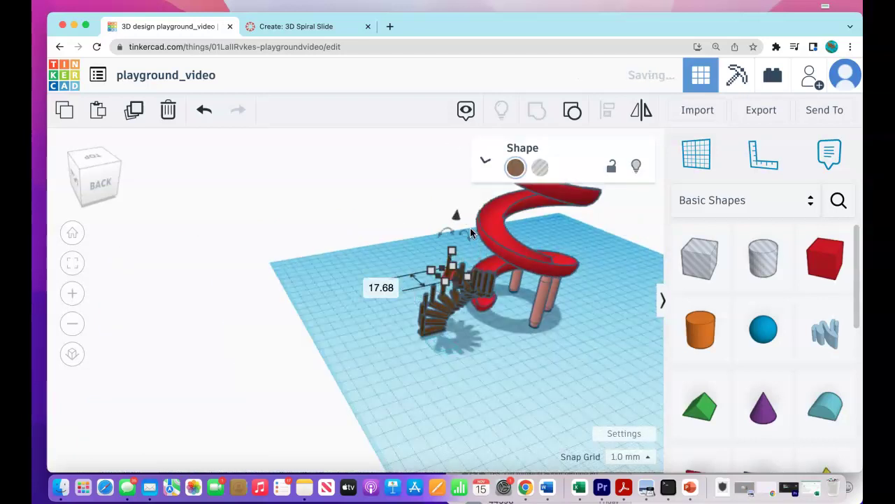
{"action": "key", "text": "super+d"}
{"action": "key", "text": "super+d"}
{"action": "key", "text": "super+d"}
{"action": "scroll", "coordinate": [470, 228], "scroll_direction": "down", "scroll_amount": 2}
{"action": "scroll", "coordinate": [466, 218], "scroll_direction": "up", "scroll_amount": 3}
{"action": "key", "text": "super+d"}
{"action": "key", "text": "super+d"}
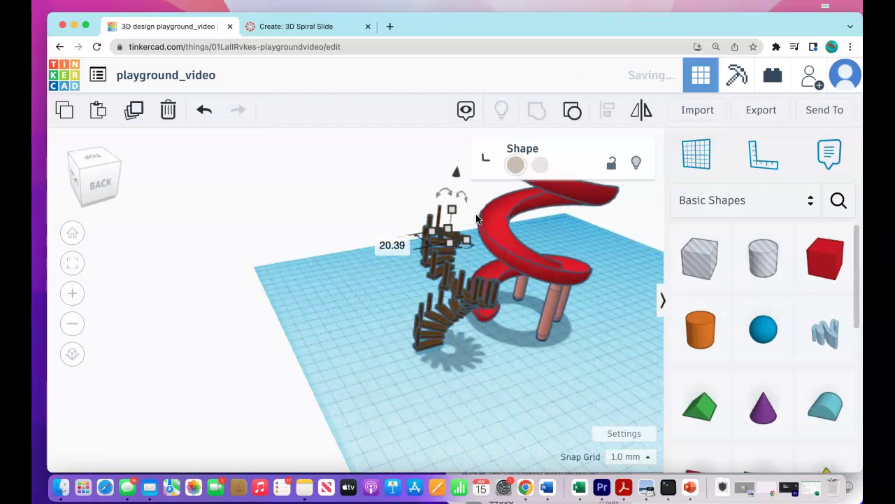
{"action": "key", "text": "super+d"}
{"action": "key", "text": "super+d"}
{"action": "key", "text": "super+d"}
{"action": "key", "text": "super+d"}
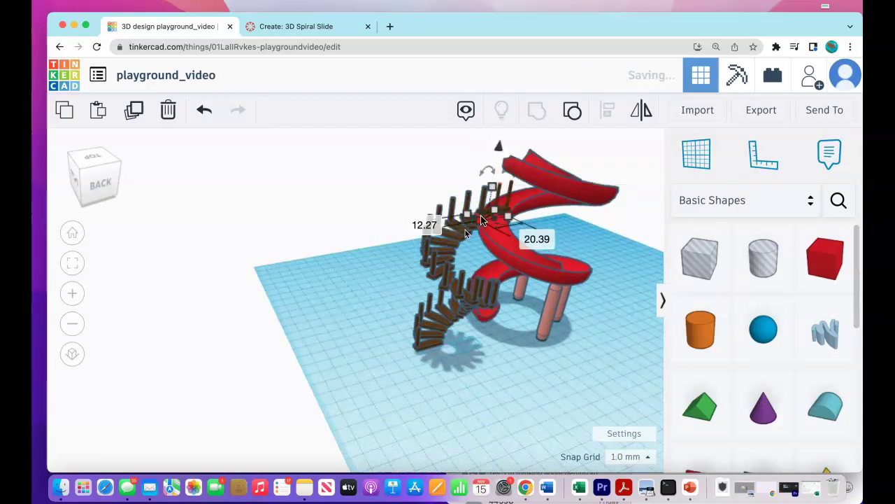
{"action": "key", "text": "ctrl+d"}
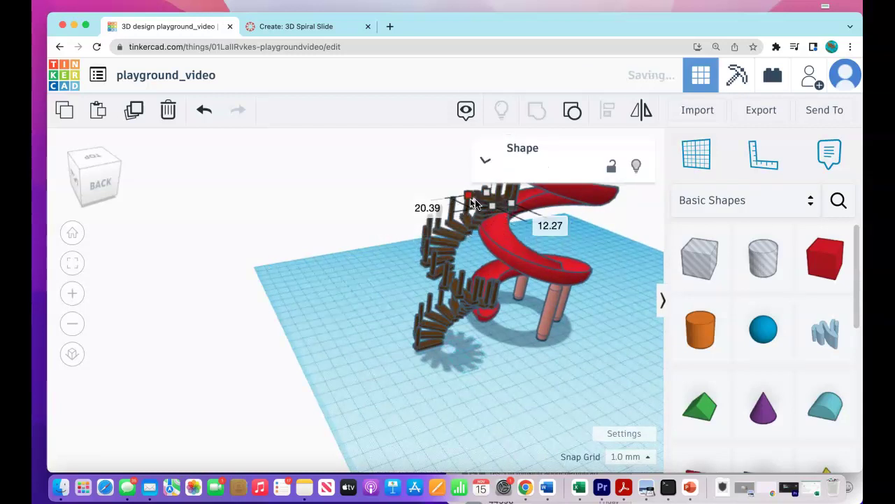
{"action": "key", "text": "super+d"}
{"action": "key", "text": "super+d"}
{"action": "key", "text": "super+d"}
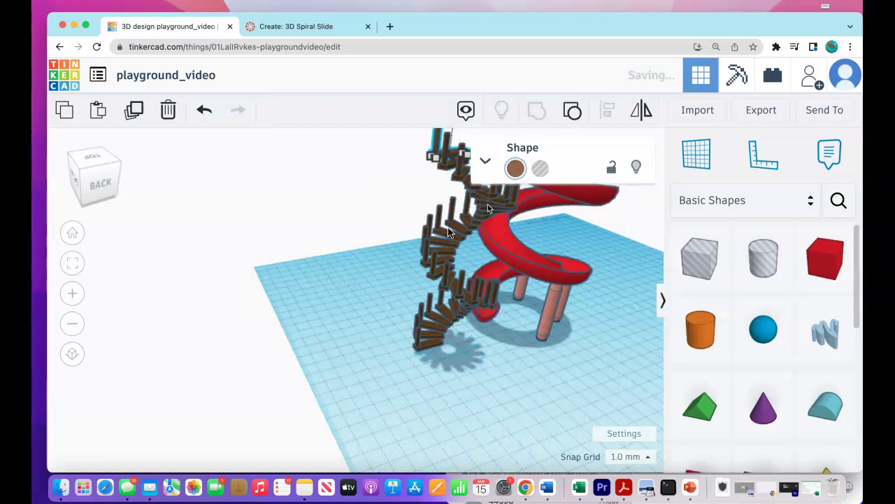
{"action": "middle_click_drag", "start_coordinate": [452, 207], "coordinate": [296, 220]}
{"action": "key", "text": "super+d"}
{"action": "key", "text": "super+d"}
{"action": "key", "text": "super+d"}
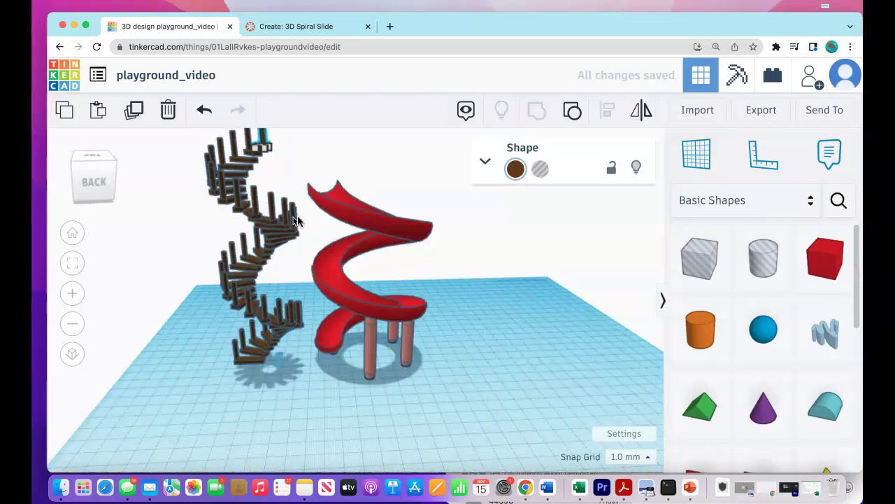
{"action": "right_click_drag", "start_coordinate": [296, 235], "coordinate": [245, 216]}
{"action": "scroll", "coordinate": [304, 226], "scroll_direction": "up", "scroll_amount": 3}
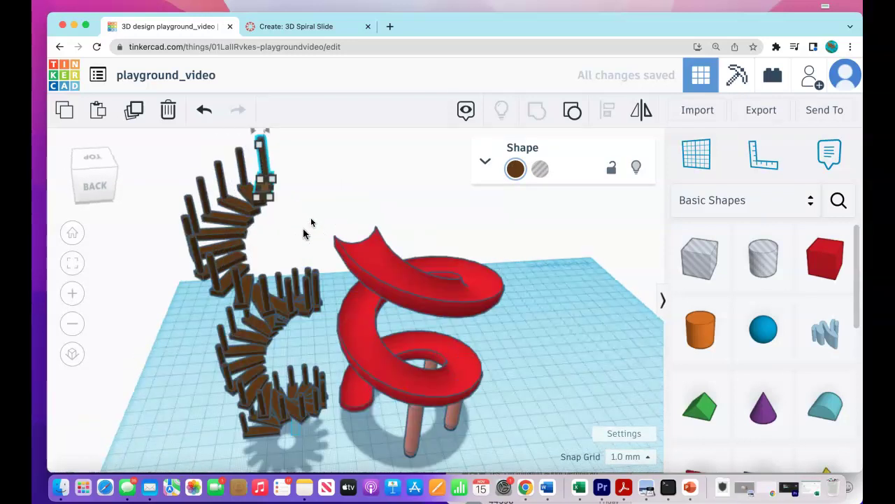
{"action": "left_click", "coordinate": [300, 242]}
{"action": "scroll", "coordinate": [300, 242], "scroll_direction": "down", "scroll_amount": 2}
{"action": "scroll", "coordinate": [266, 227], "scroll_direction": "up", "scroll_amount": 2}
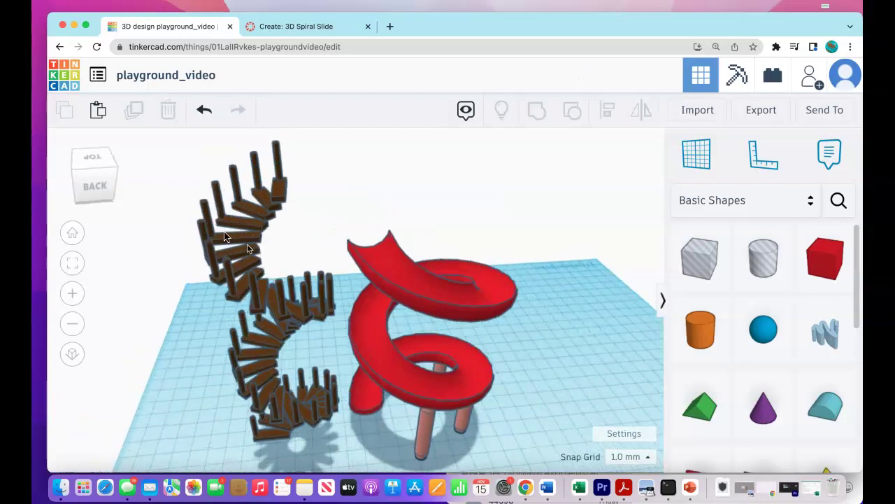
Hide the red spiral slide together with its support legs from the scene.
{"action": "scroll", "coordinate": [311, 249], "scroll_direction": "down", "scroll_amount": 1}
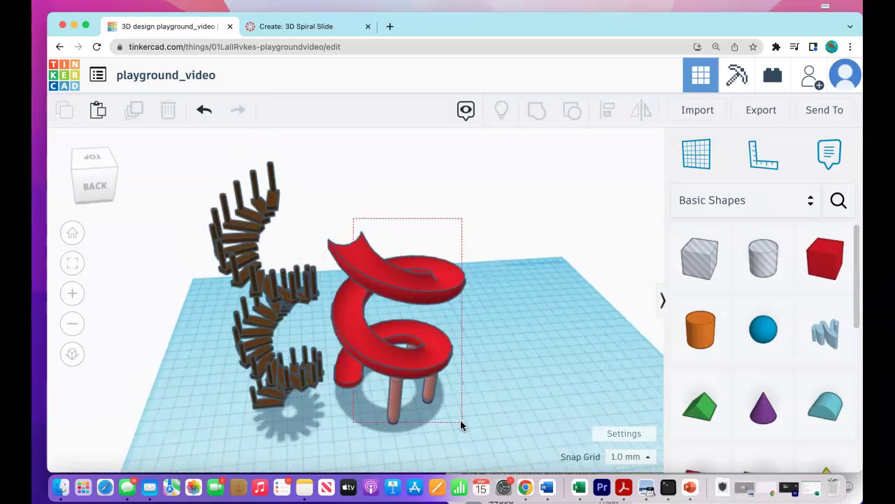
{"action": "left_click", "coordinate": [411, 346]}
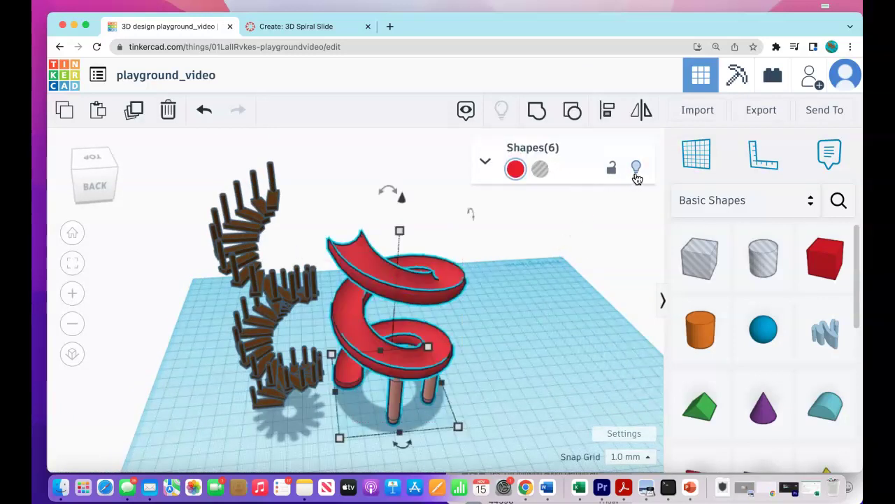
{"action": "left_click", "coordinate": [485, 160]}
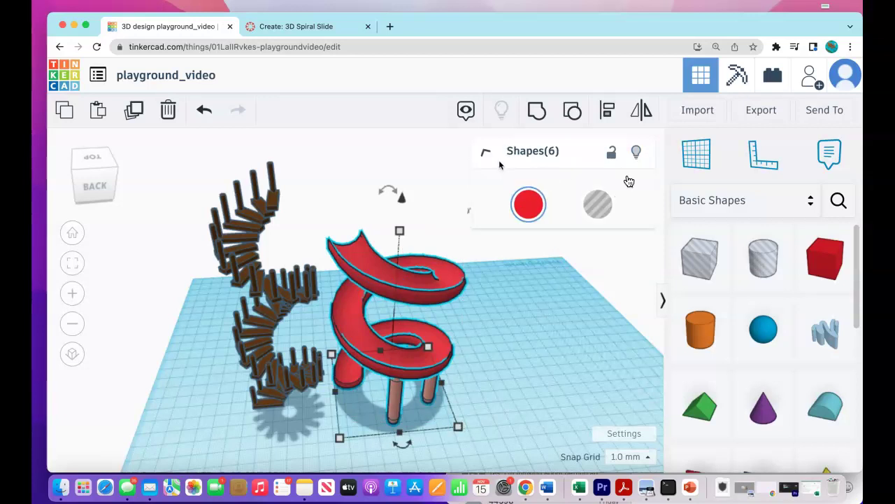
{"action": "left_click", "coordinate": [635, 161]}
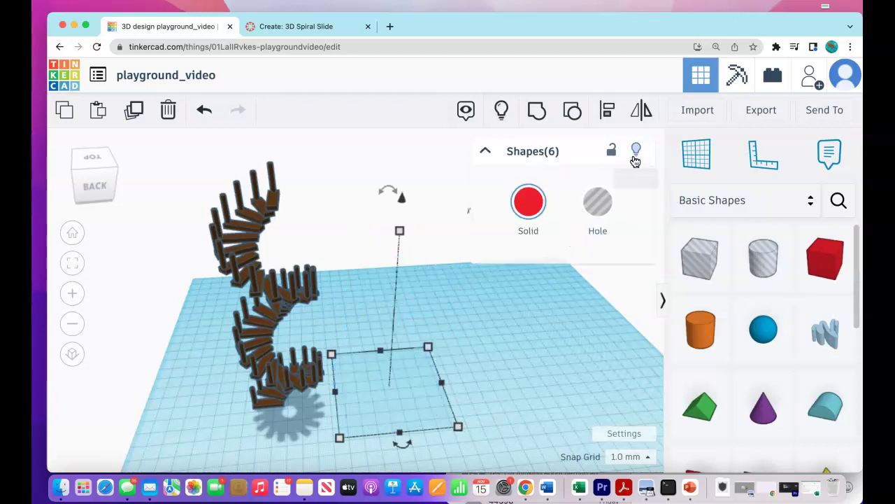
Try to group all the stair steps into one shape while the slide is hidden.
{"action": "left_click_drag", "start_coordinate": [205, 184], "coordinate": [329, 427]}
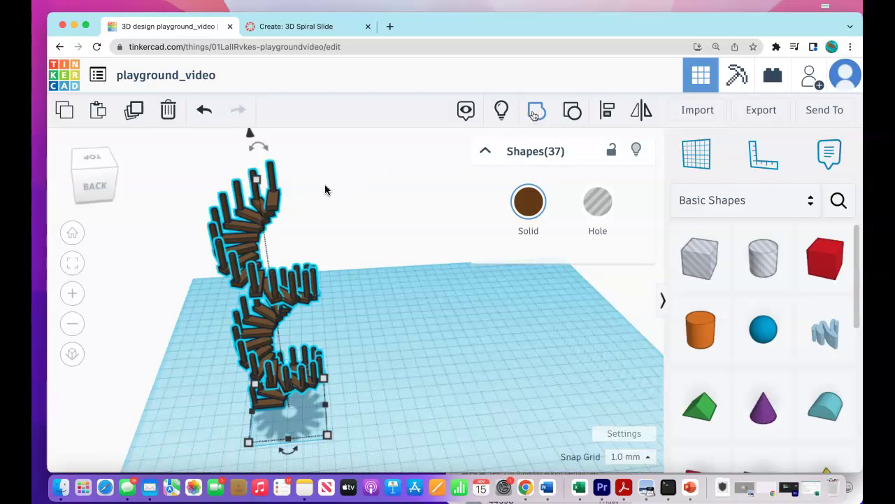
{"action": "left_click", "coordinate": [536, 111]}
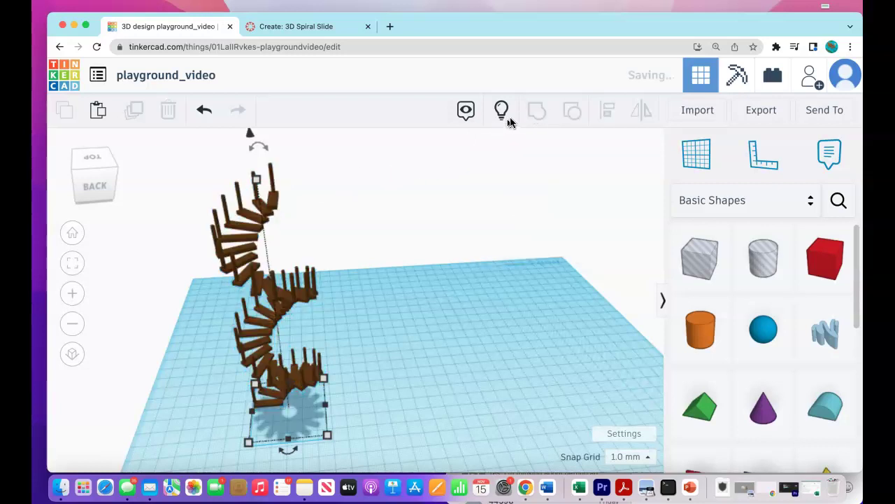
{"action": "left_click", "coordinate": [389, 209]}
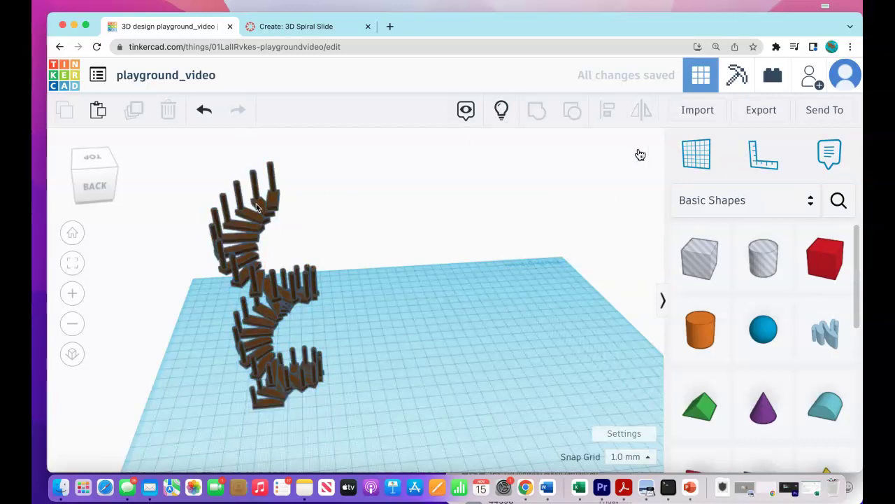
Remove the staircase, undo the removal and show all hidden shapes again.
{"action": "left_click", "coordinate": [256, 204]}
{"action": "key", "text": "Delete"}
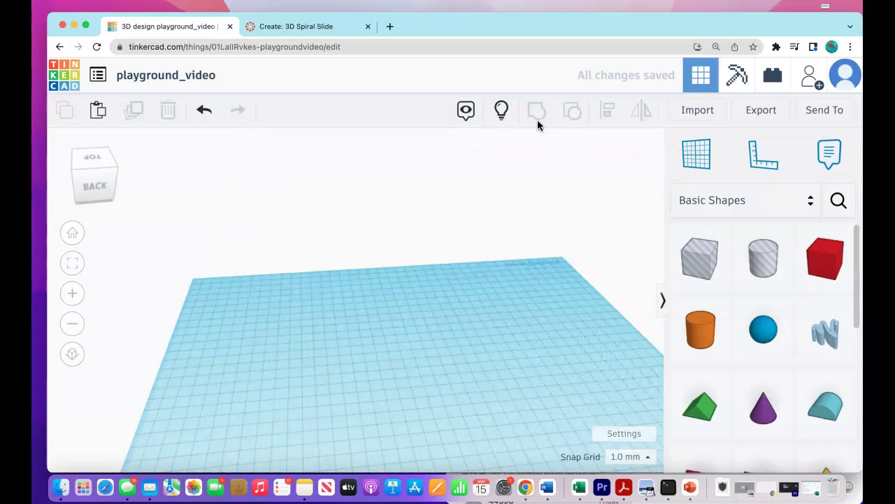
{"action": "key", "text": "ctrl+z"}
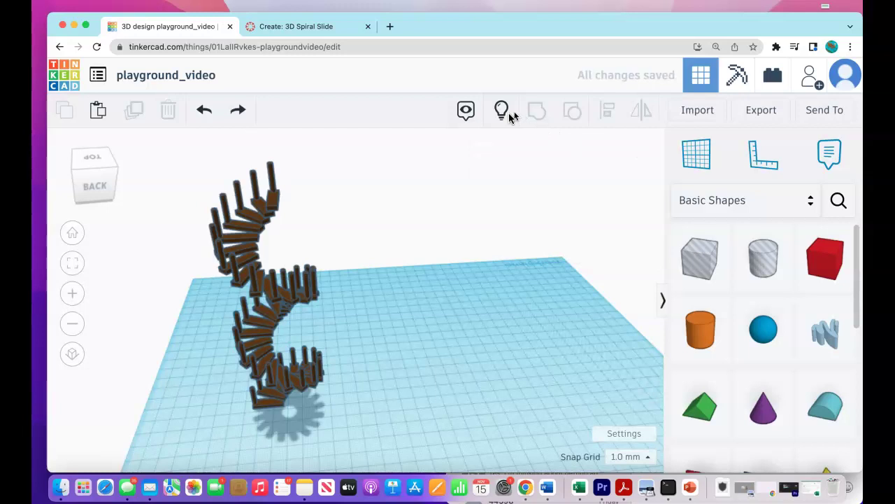
{"action": "left_click", "coordinate": [466, 117]}
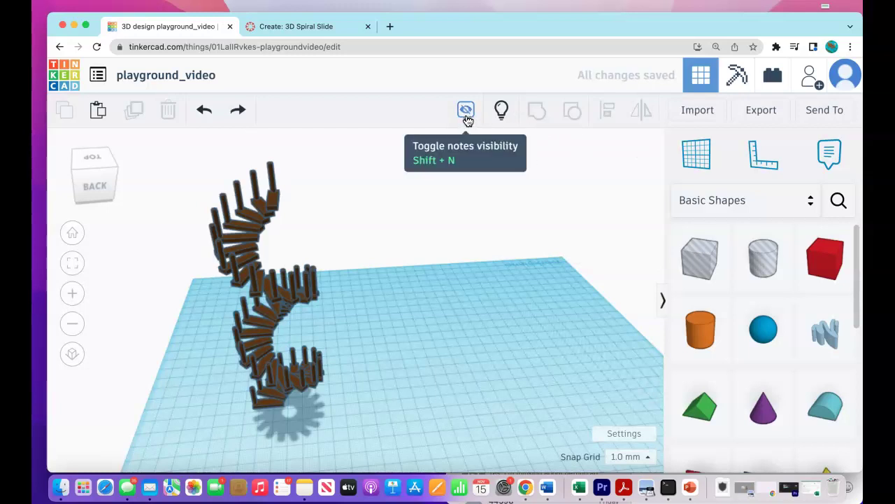
{"action": "left_click", "coordinate": [468, 118]}
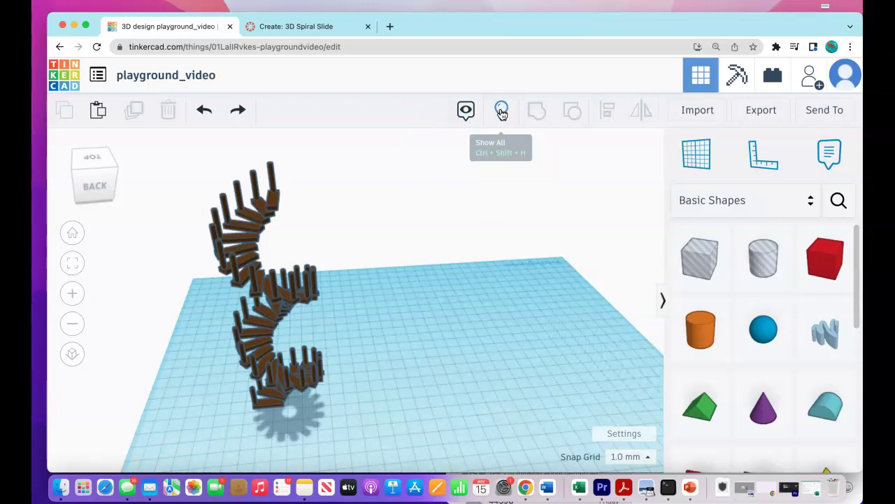
{"action": "left_click", "coordinate": [501, 112]}
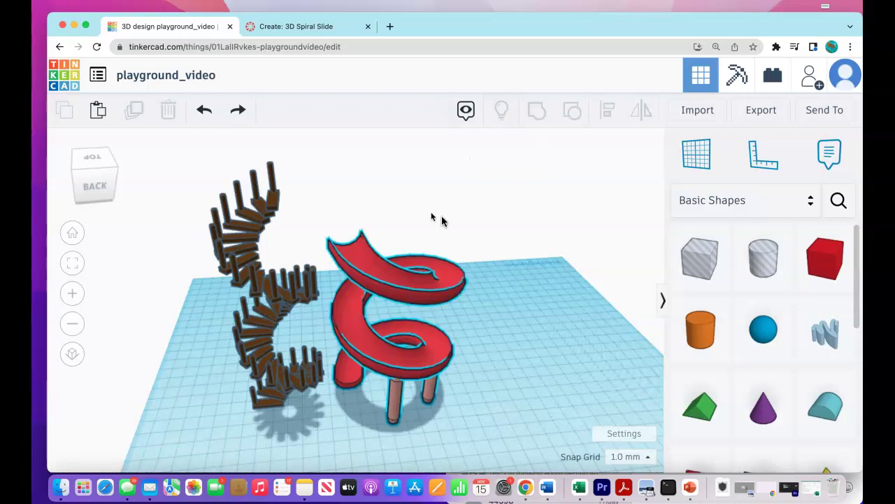
Select every brown stair step from the base to the highest tread and group them into one staircase.
{"action": "left_click", "coordinate": [267, 202]}
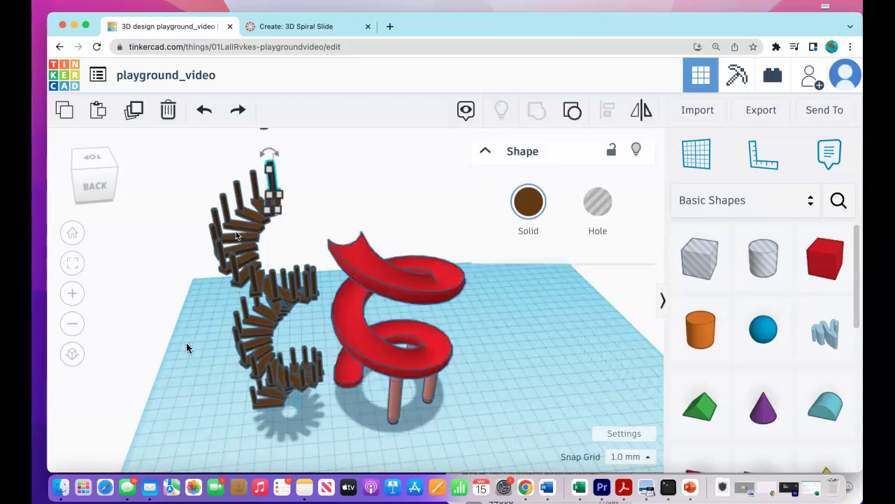
{"action": "left_click_drag", "start_coordinate": [185, 367], "coordinate": [306, 180]}
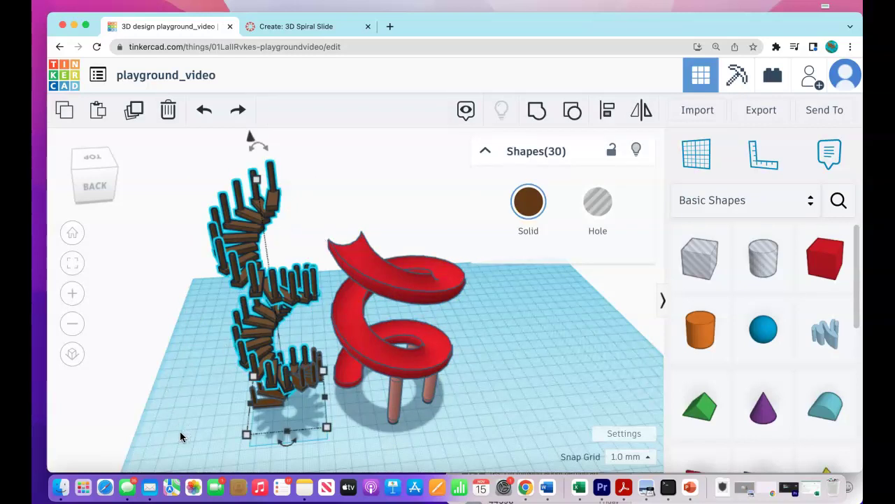
{"action": "left_click_drag", "start_coordinate": [181, 441], "coordinate": [311, 159]}
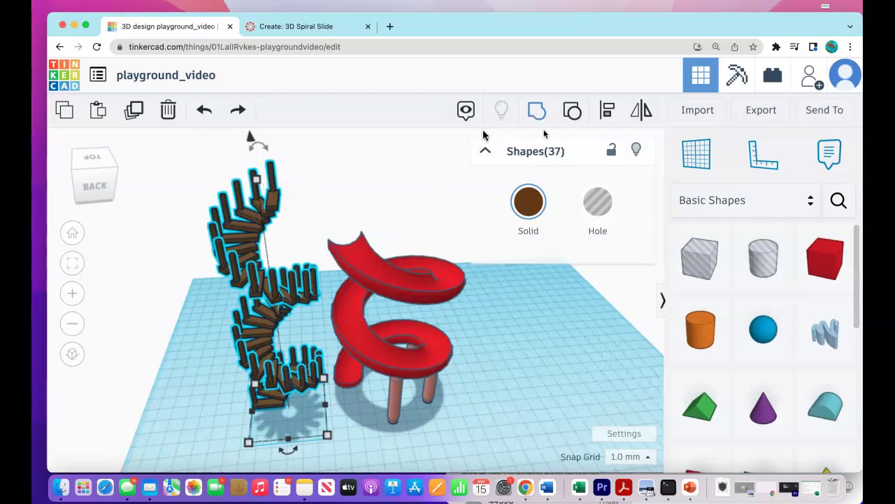
{"action": "left_click", "coordinate": [536, 110]}
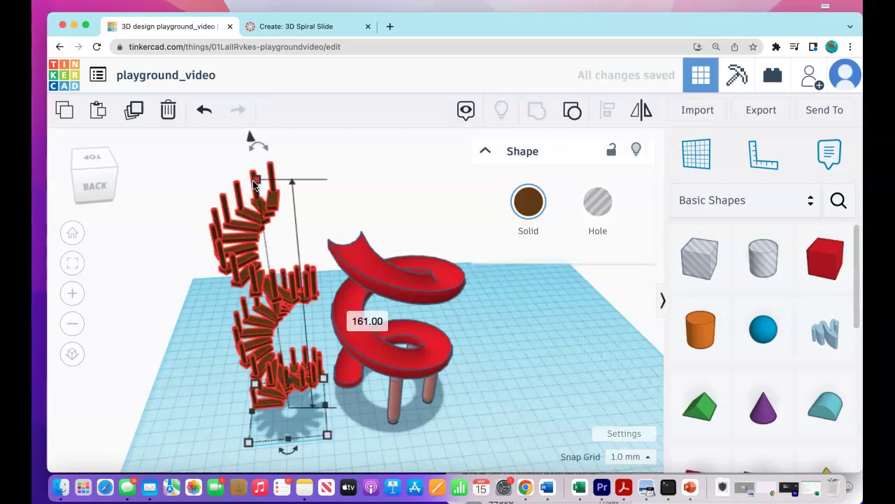
Reduce the grouped staircase's height to 135 mm.
{"action": "right_click_drag", "start_coordinate": [291, 203], "coordinate": [286, 179]}
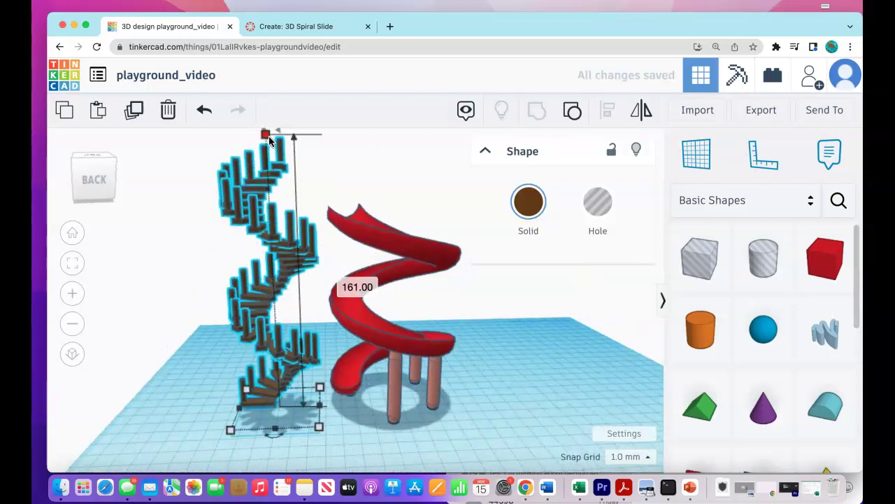
{"action": "left_click_drag", "start_coordinate": [269, 140], "coordinate": [278, 186]}
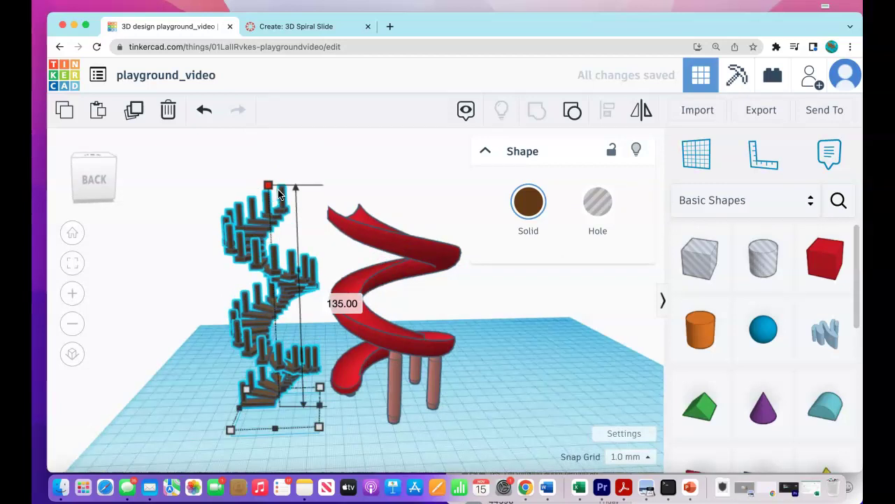
{"action": "left_click_drag", "start_coordinate": [278, 195], "coordinate": [360, 213]}
Examine the shortened staircase beside the slide from several sides.
{"action": "right_click_drag", "start_coordinate": [410, 230], "coordinate": [431, 244]}
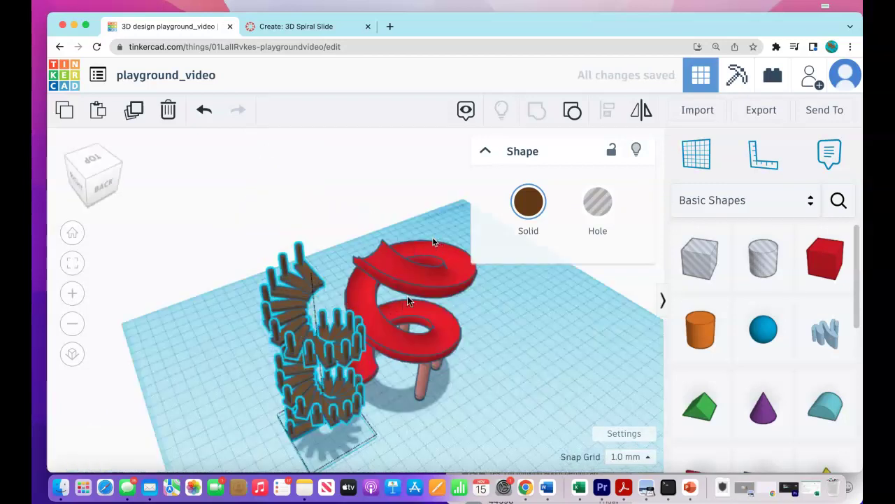
{"action": "right_click_drag", "start_coordinate": [445, 273], "coordinate": [468, 285]}
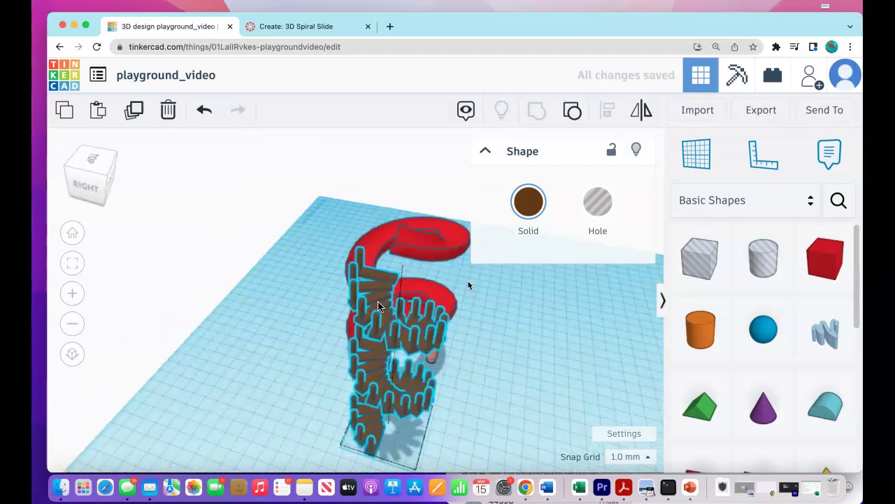
{"action": "left_click_drag", "start_coordinate": [378, 306], "coordinate": [364, 303]}
{"action": "right_click_drag", "start_coordinate": [282, 310], "coordinate": [333, 326]}
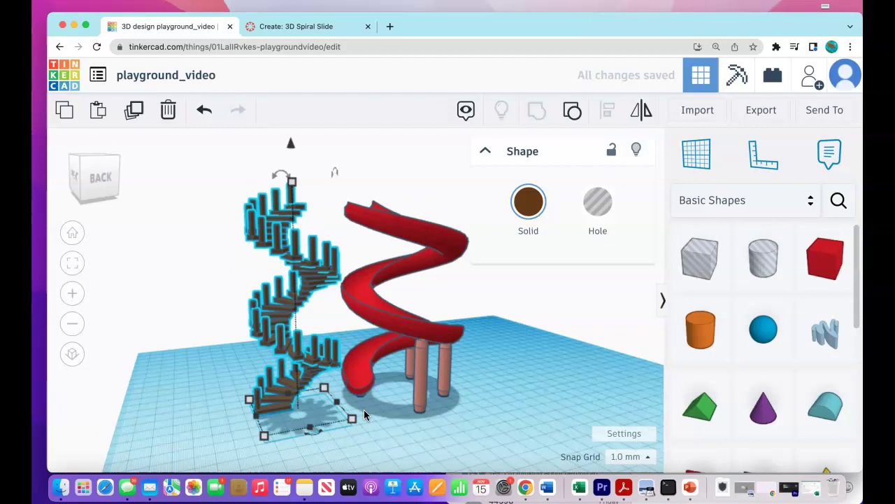
{"action": "right_click_drag", "start_coordinate": [370, 416], "coordinate": [223, 373]}
{"action": "left_click", "coordinate": [448, 418]}
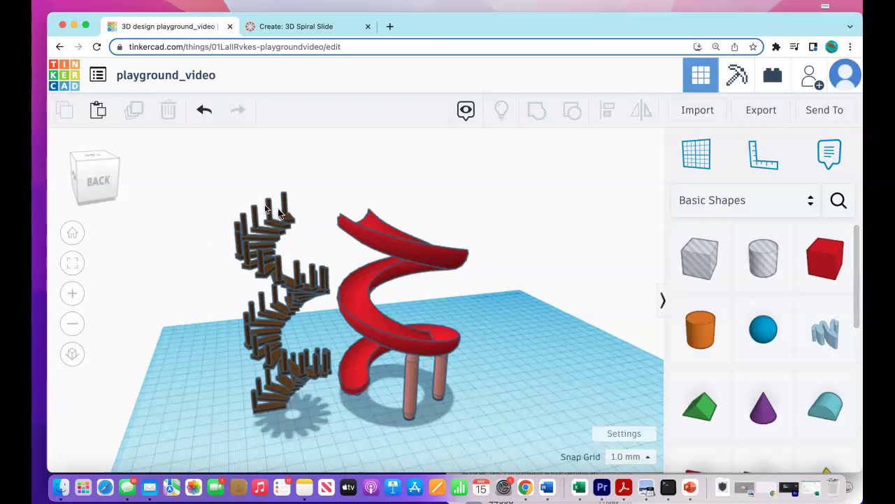
{"action": "right_click_drag", "start_coordinate": [281, 222], "coordinate": [377, 255]}
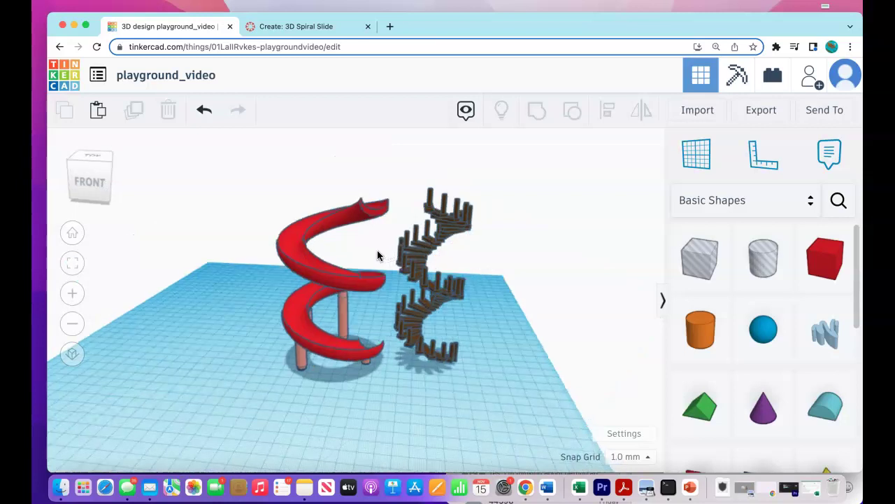
Place a new workplane on the end face of the slide's upper entrance.
{"action": "scroll", "coordinate": [385, 220], "scroll_direction": "up", "scroll_amount": 2}
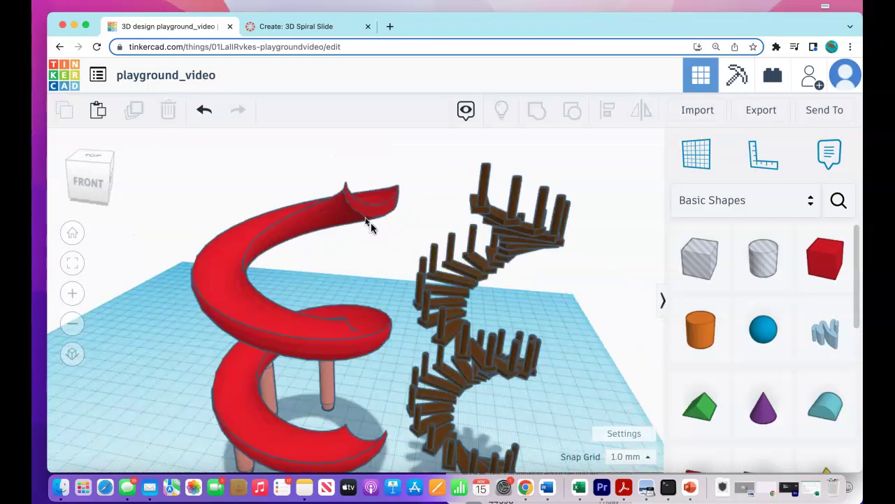
{"action": "right_click_drag", "start_coordinate": [369, 223], "coordinate": [469, 218]}
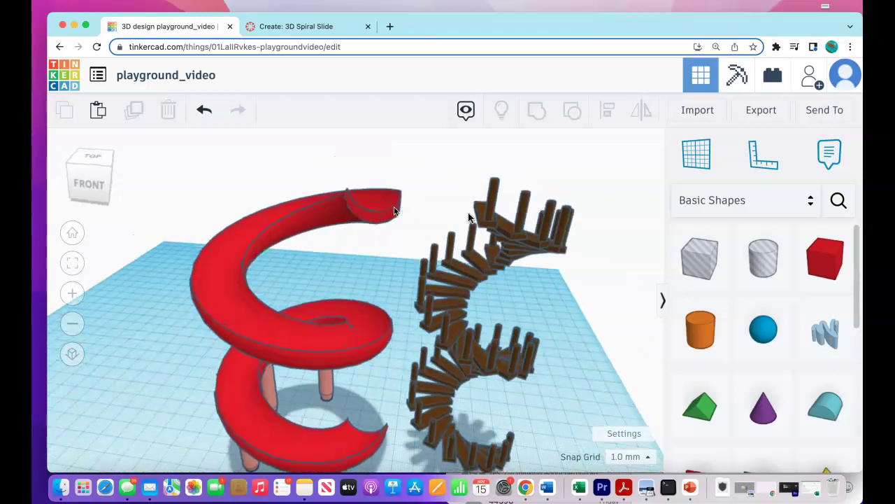
{"action": "left_click", "coordinate": [696, 159]}
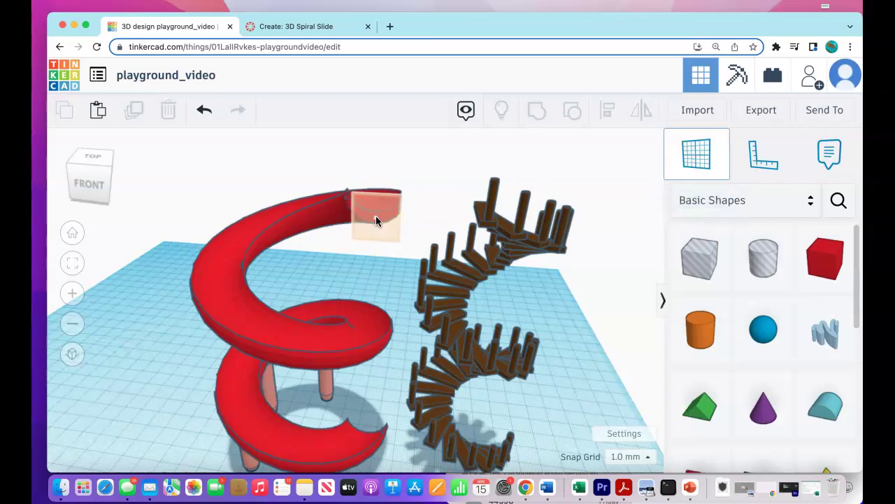
{"action": "left_click", "coordinate": [376, 216]}
Add a red box on the new workplane at the slide's upper end and reduce its vertical thickness to 2 mm.
{"action": "scroll", "coordinate": [425, 220], "scroll_direction": "up", "scroll_amount": 2}
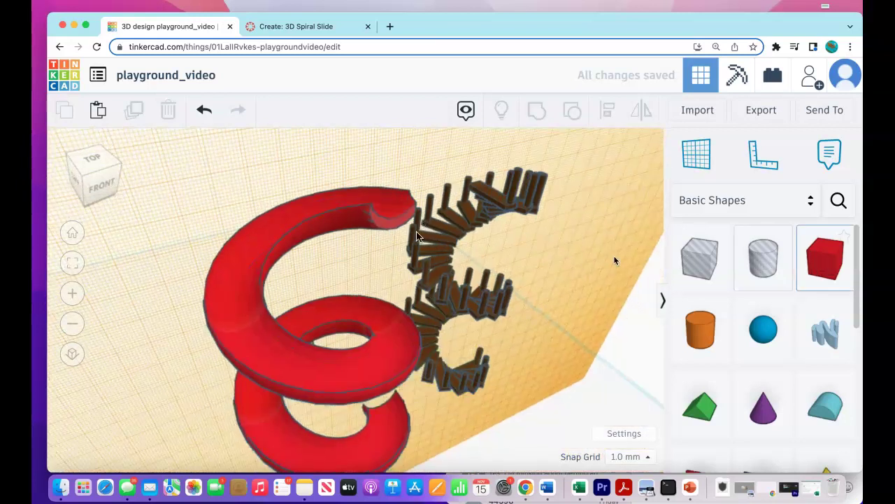
{"action": "left_click", "coordinate": [395, 200]}
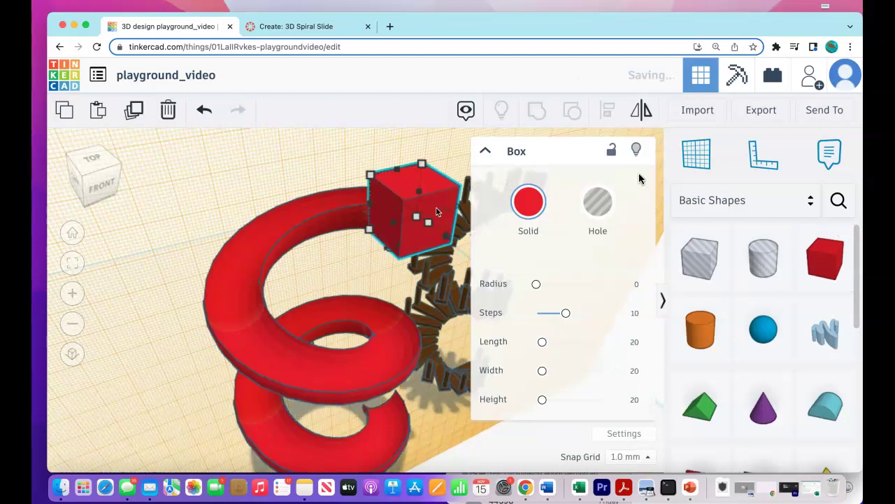
{"action": "left_click", "coordinate": [486, 151]}
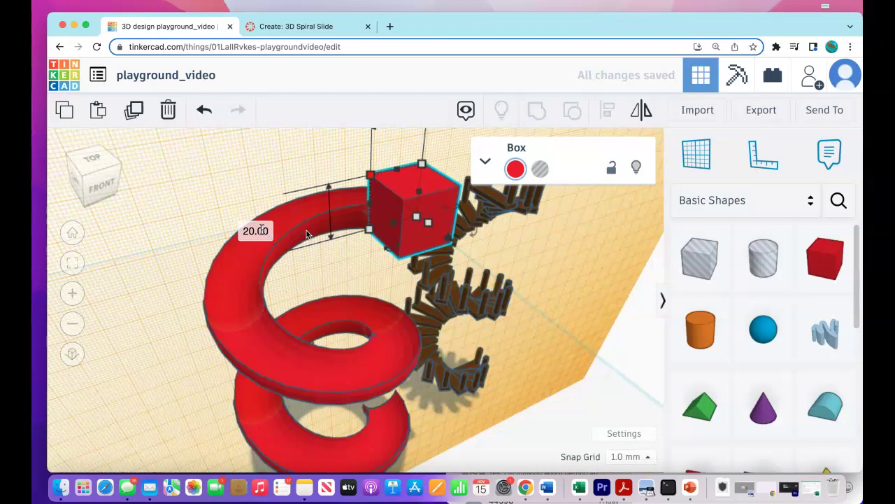
{"action": "left_click", "coordinate": [255, 231]}
{"action": "type", "text": "2"}
{"action": "key", "text": "Return"}
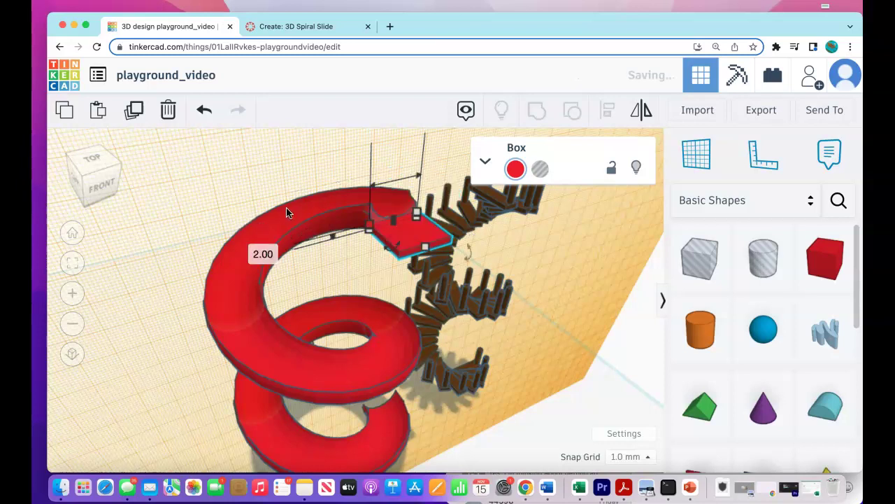
Extend the thin red plate outward from the slide's entrance to a length of 37 mm.
{"action": "right_click_drag", "start_coordinate": [484, 253], "coordinate": [294, 252]}
{"action": "scroll", "coordinate": [410, 235], "scroll_direction": "up", "scroll_amount": 3}
{"action": "left_click", "coordinate": [295, 248]}
{"action": "left_click", "coordinate": [371, 210]}
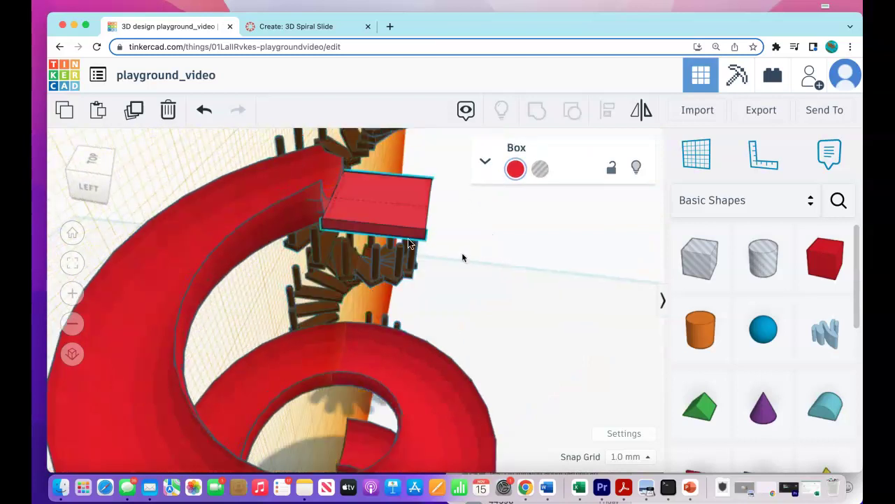
{"action": "right_click_drag", "start_coordinate": [408, 239], "coordinate": [442, 248]}
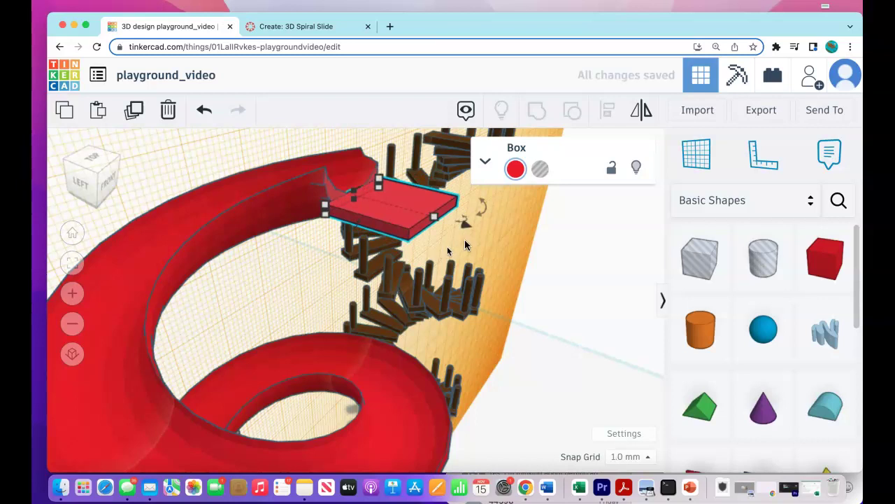
{"action": "right_click_drag", "start_coordinate": [442, 247], "coordinate": [480, 255]}
{"action": "right_click_drag", "start_coordinate": [394, 260], "coordinate": [439, 232]}
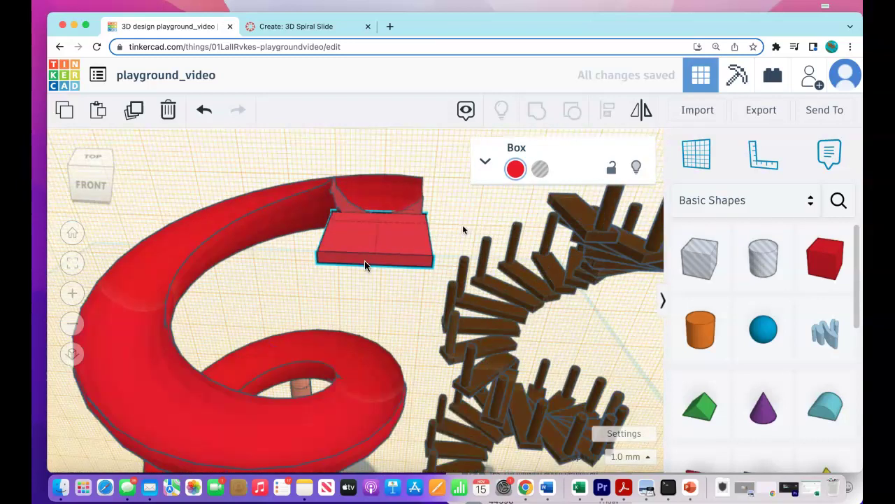
{"action": "right_click_drag", "start_coordinate": [318, 281], "coordinate": [315, 276]}
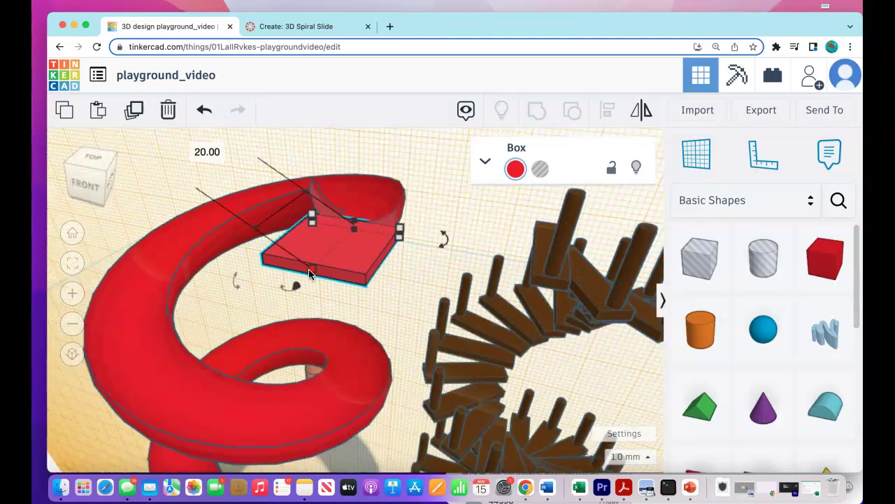
{"action": "left_click_drag", "start_coordinate": [312, 273], "coordinate": [260, 324]}
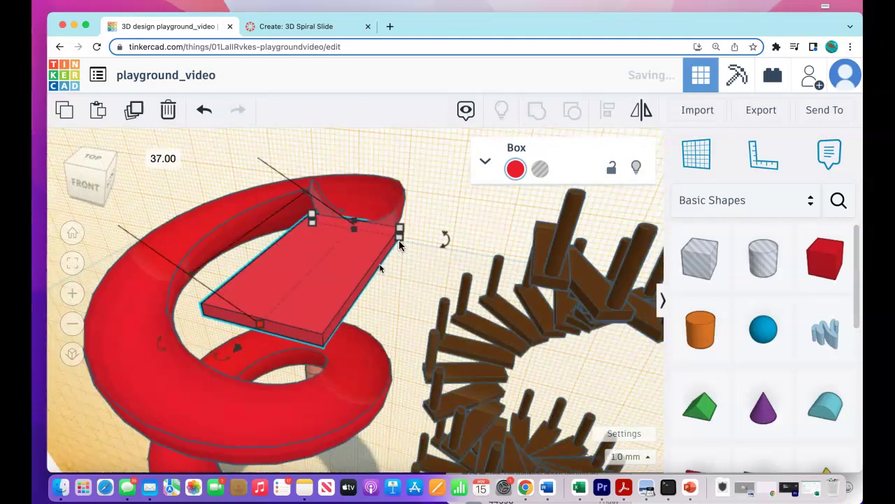
Widen the thin red platform sideways from the slide's entrance toward the top of the staircase.
{"action": "right_click_drag", "start_coordinate": [499, 269], "coordinate": [562, 310]}
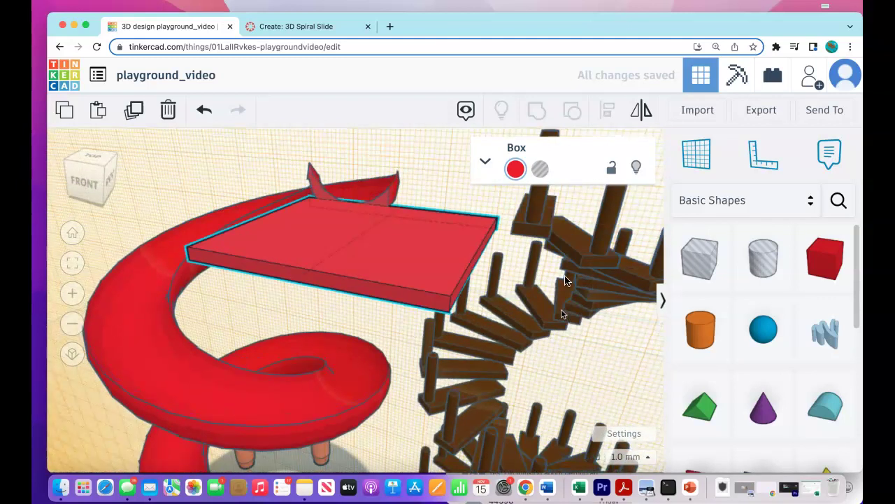
{"action": "right_click_drag", "start_coordinate": [562, 247], "coordinate": [566, 249]}
{"action": "mouse_move", "coordinate": [565, 246]}
{"action": "scroll", "coordinate": [565, 250], "scroll_direction": "down", "scroll_amount": 3}
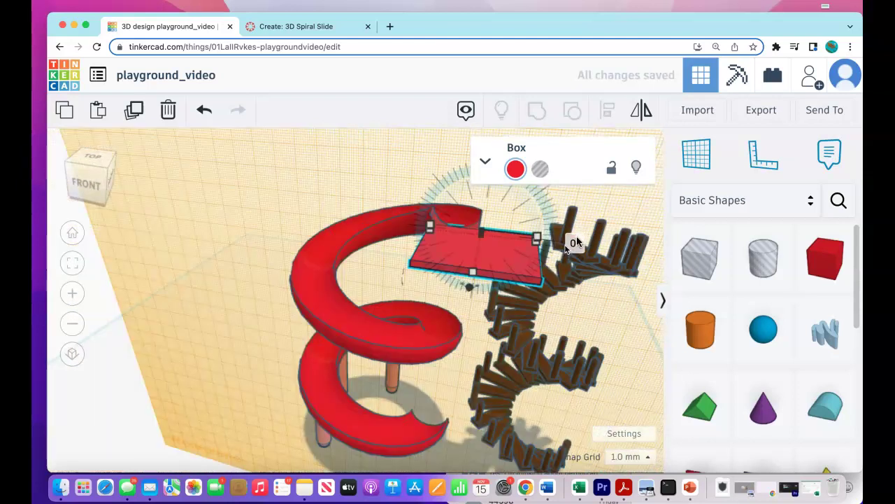
{"action": "scroll", "coordinate": [577, 236], "scroll_direction": "down", "scroll_amount": 2}
{"action": "scroll", "coordinate": [563, 227], "scroll_direction": "up", "scroll_amount": 2}
Shift the spiral staircase toward the red platform until its top step meets the platform's edge.
{"action": "left_click", "coordinate": [562, 233]}
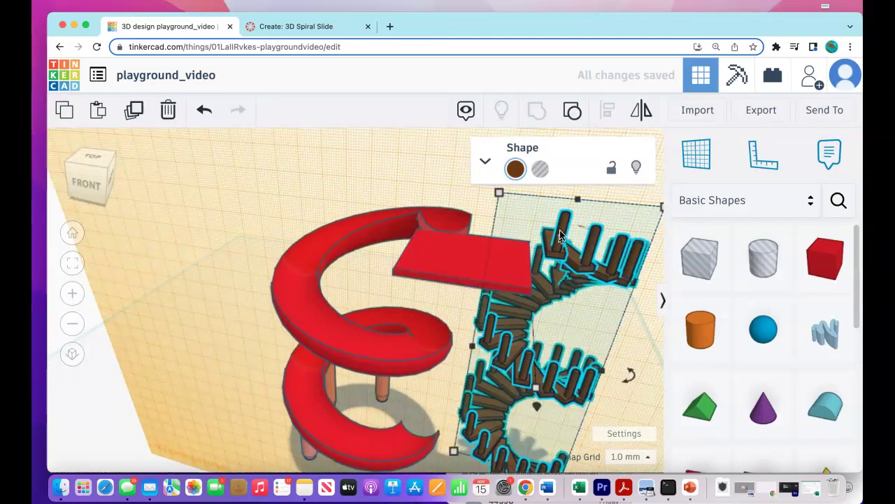
{"action": "right_click_drag", "start_coordinate": [571, 199], "coordinate": [562, 213]}
{"action": "scroll", "coordinate": [509, 276], "scroll_direction": "up", "scroll_amount": 5}
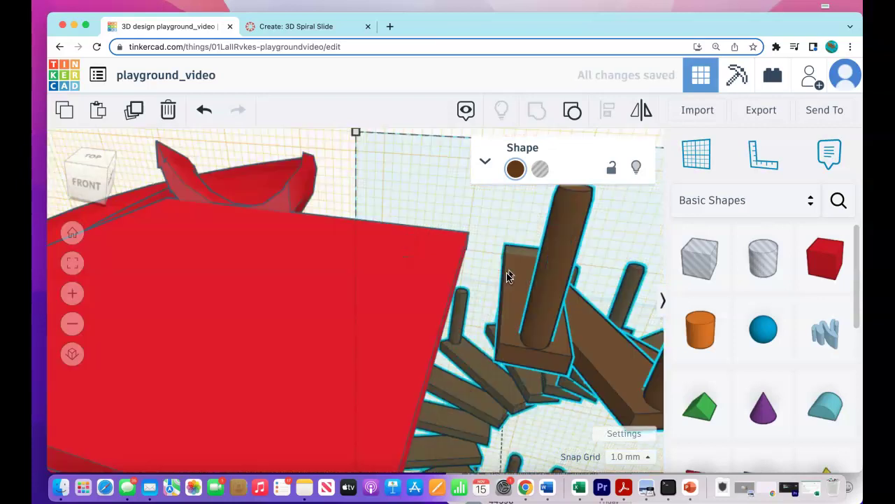
{"action": "scroll", "coordinate": [513, 259], "scroll_direction": "down", "scroll_amount": 3}
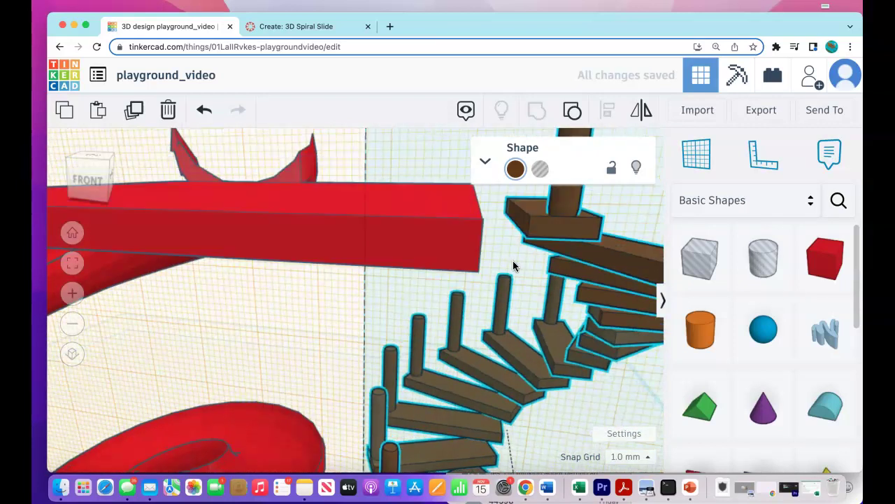
{"action": "scroll", "coordinate": [513, 261], "scroll_direction": "up", "scroll_amount": 2}
{"action": "scroll", "coordinate": [513, 261], "scroll_direction": "up", "scroll_amount": 4}
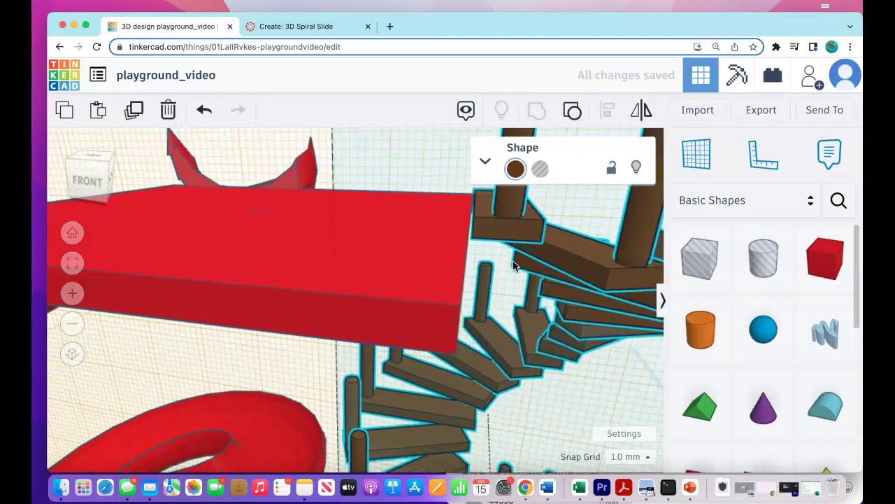
{"action": "key", "text": "super+Down"}
{"action": "key", "text": "super+Down"}
{"action": "key", "text": "super+Down"}
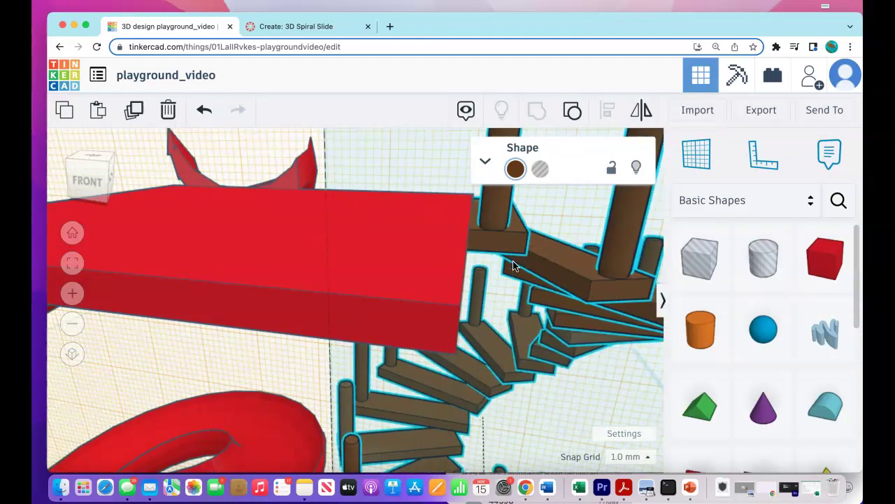
{"action": "scroll", "coordinate": [514, 254], "scroll_direction": "up", "scroll_amount": 3}
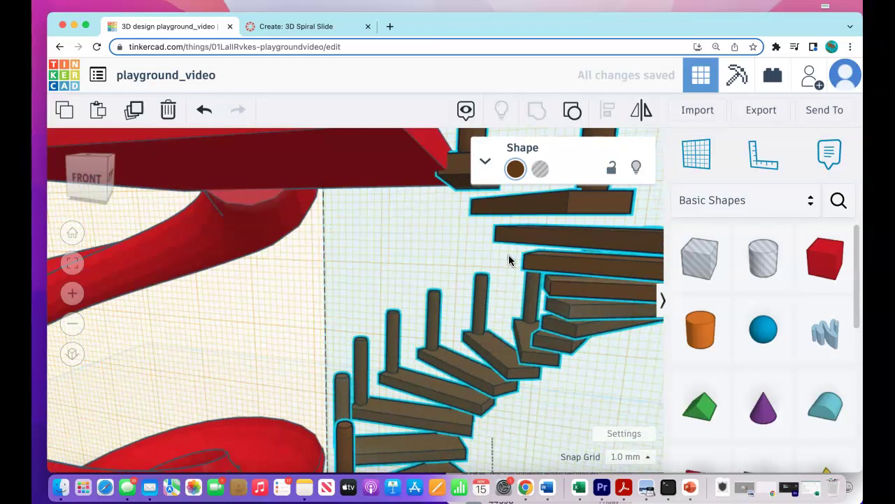
{"action": "scroll", "coordinate": [510, 256], "scroll_direction": "down", "scroll_amount": 3}
{"action": "key", "text": "super+Up"}
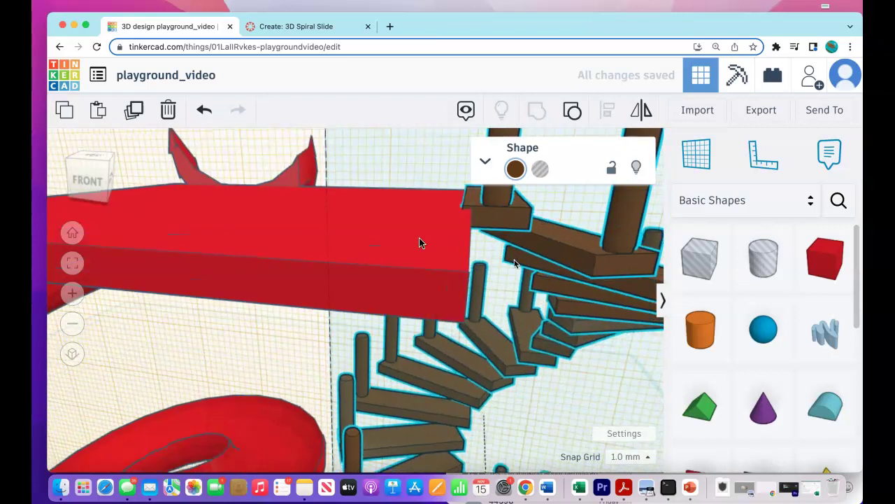
Examine how the platform lines up with the slide's entrance and the top of the staircase.
{"action": "scroll", "coordinate": [413, 239], "scroll_direction": "down", "scroll_amount": 1}
{"action": "scroll", "coordinate": [406, 244], "scroll_direction": "down", "scroll_amount": 4}
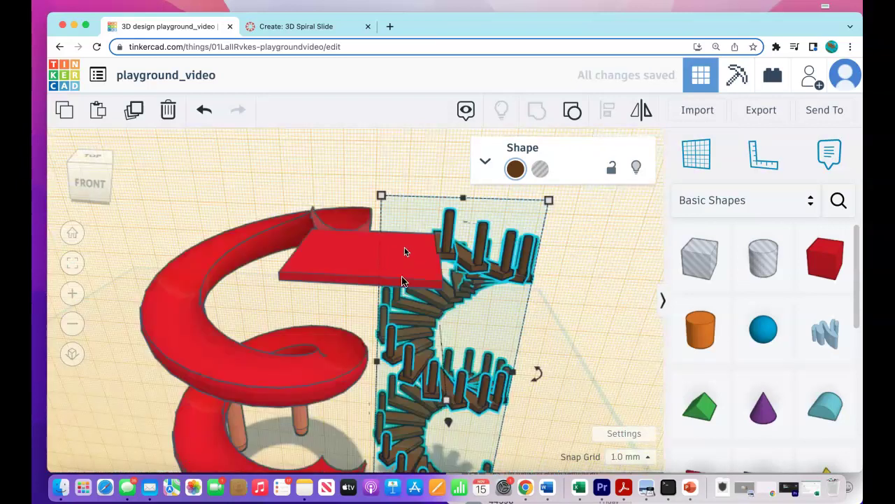
{"action": "right_click_drag", "start_coordinate": [507, 266], "coordinate": [340, 274]}
{"action": "right_click_drag", "start_coordinate": [359, 413], "coordinate": [359, 424]}
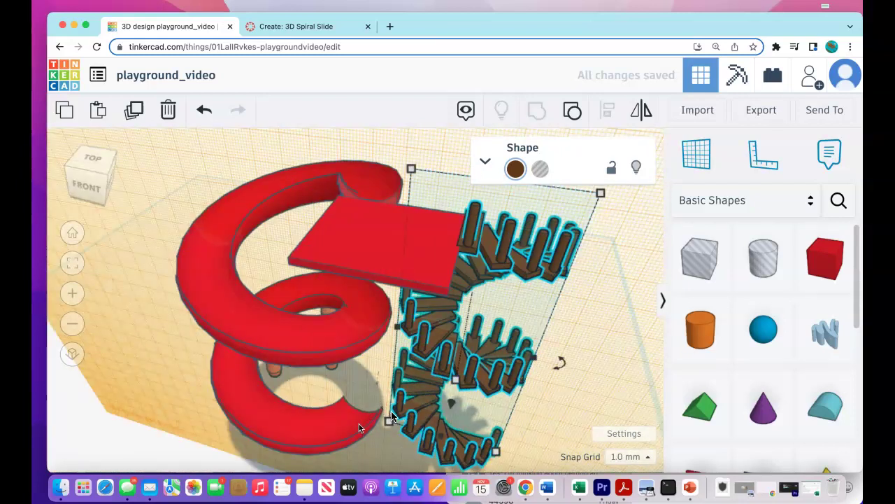
{"action": "scroll", "coordinate": [402, 244], "scroll_direction": "up", "scroll_amount": 5}
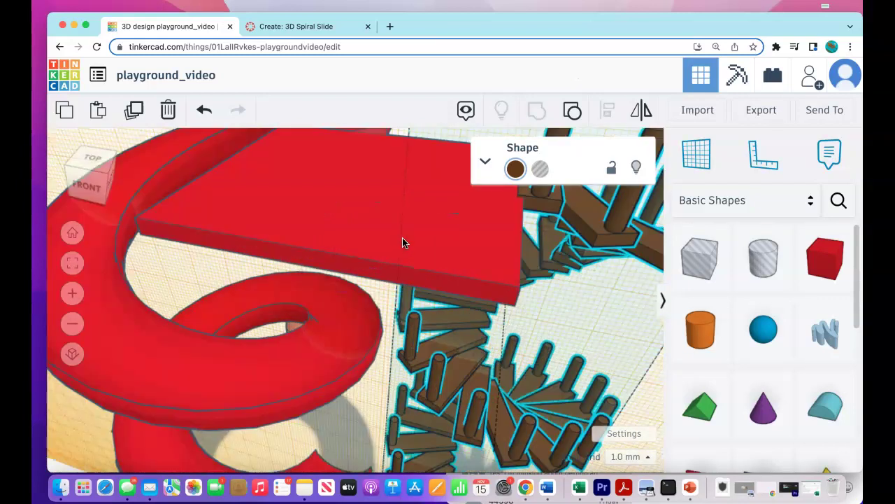
{"action": "scroll", "coordinate": [486, 258], "scroll_direction": "up", "scroll_amount": 1}
{"action": "scroll", "coordinate": [486, 257], "scroll_direction": "down", "scroll_amount": 6}
Group the red platform with the spiral staircase into a single brown shape.
{"action": "left_click_drag", "start_coordinate": [501, 271], "coordinate": [517, 250]}
{"action": "key", "text": "super+z"}
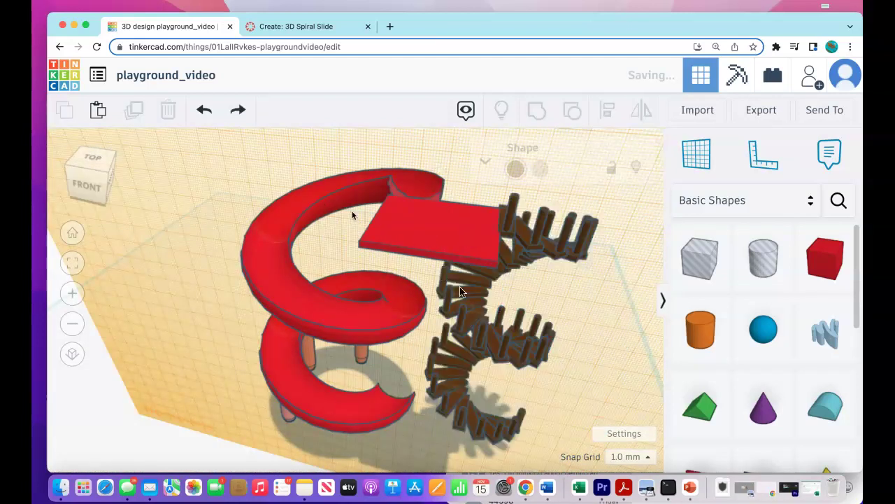
{"action": "left_click", "coordinate": [524, 265]}
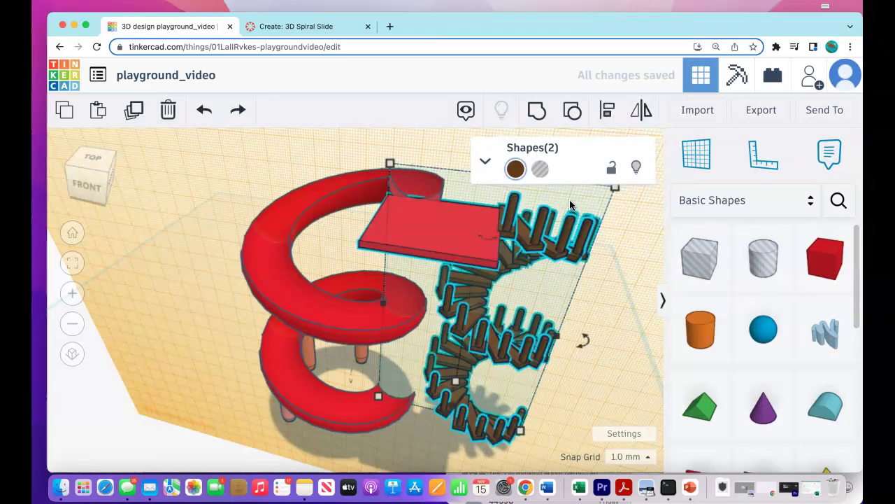
{"action": "left_click", "coordinate": [536, 123]}
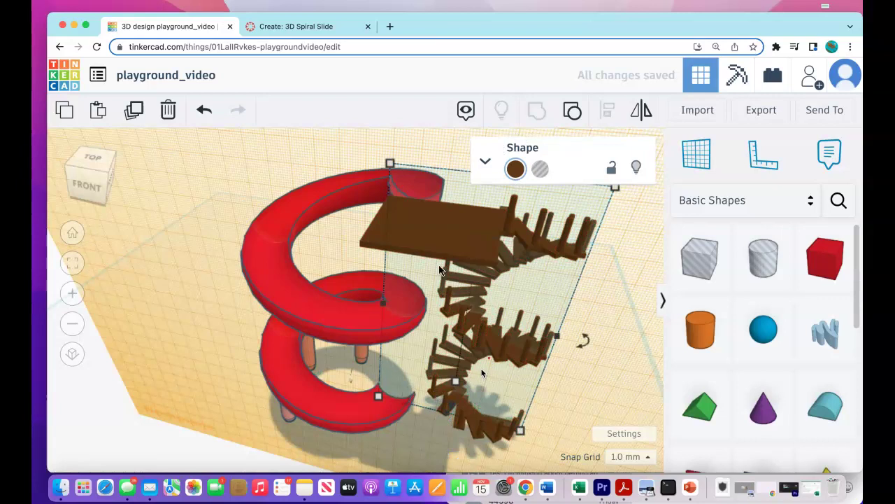
{"action": "left_click", "coordinate": [365, 264]}
Inspect the joint between the platform and the staircase's top step at close range from several angles.
{"action": "right_click_drag", "start_coordinate": [504, 256], "coordinate": [434, 265]}
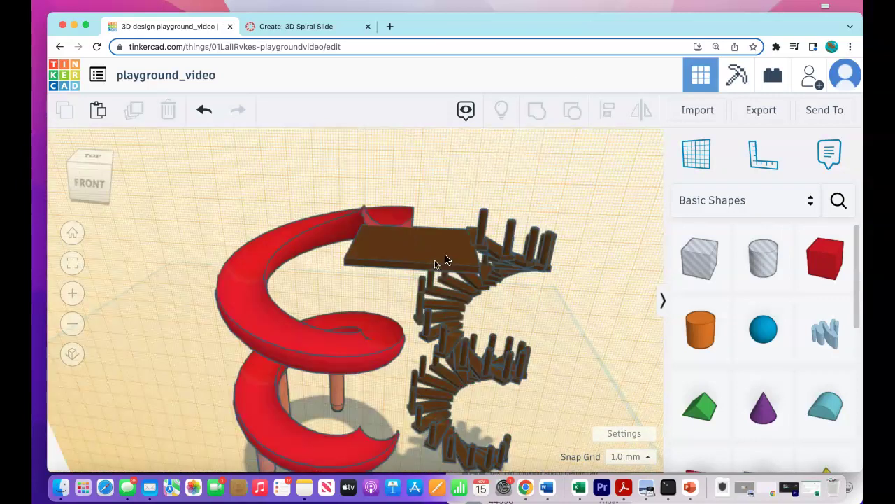
{"action": "scroll", "coordinate": [446, 260], "scroll_direction": "up", "scroll_amount": 3}
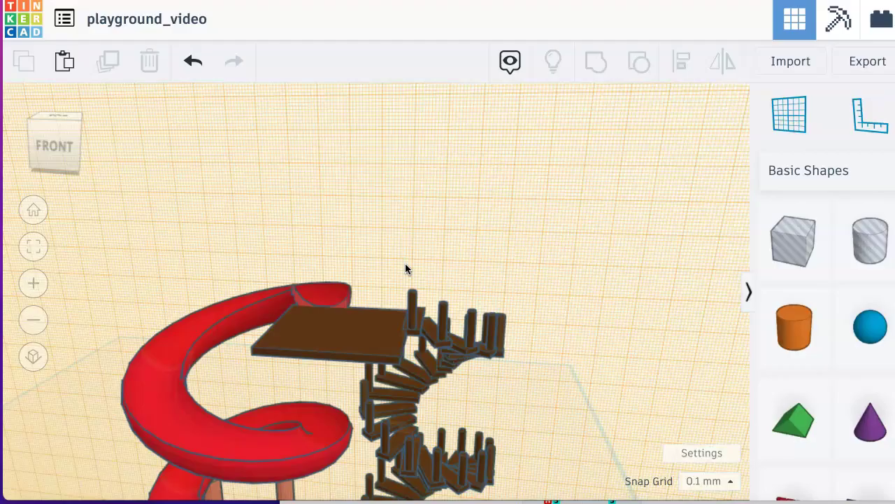
{"action": "right_click_drag", "start_coordinate": [406, 268], "coordinate": [407, 321]}
{"action": "scroll", "coordinate": [380, 329], "scroll_direction": "up", "scroll_amount": 5}
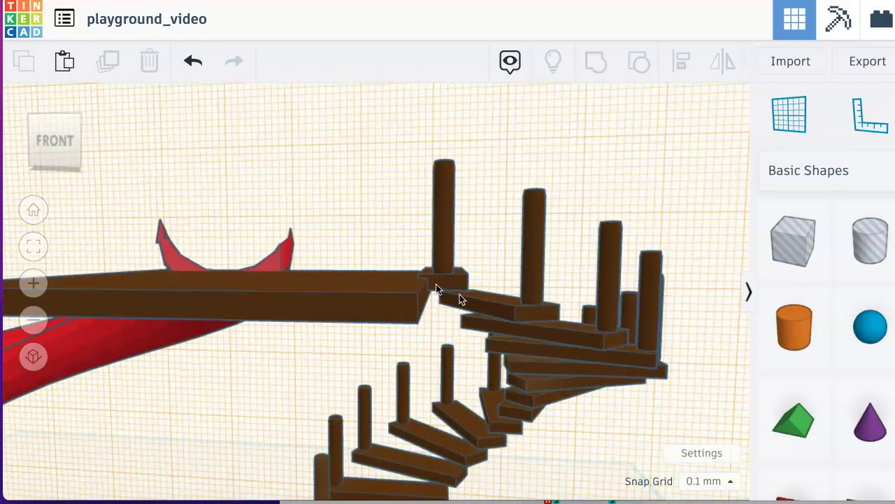
{"action": "scroll", "coordinate": [456, 296], "scroll_direction": "up", "scroll_amount": 3}
{"action": "scroll", "coordinate": [413, 284], "scroll_direction": "down", "scroll_amount": 3}
{"action": "scroll", "coordinate": [394, 279], "scroll_direction": "down", "scroll_amount": 3}
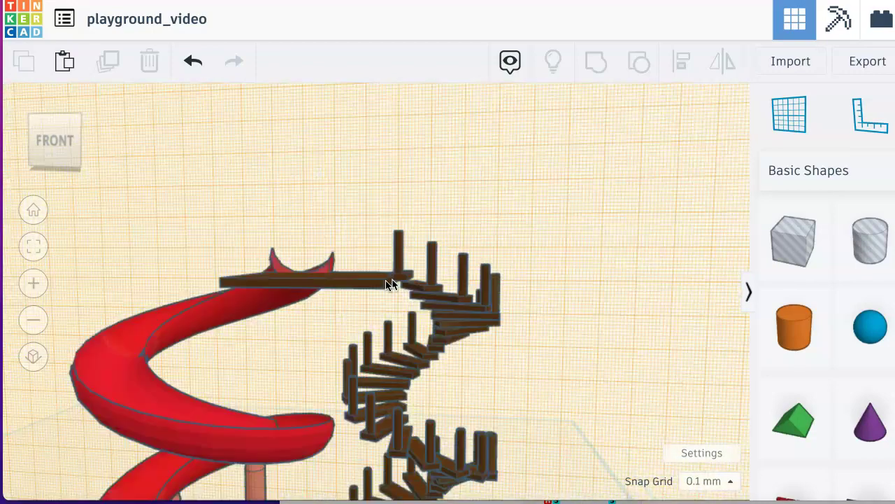
{"action": "scroll", "coordinate": [385, 282], "scroll_direction": "up", "scroll_amount": 3}
{"action": "right_click_drag", "start_coordinate": [342, 278], "coordinate": [331, 308]}
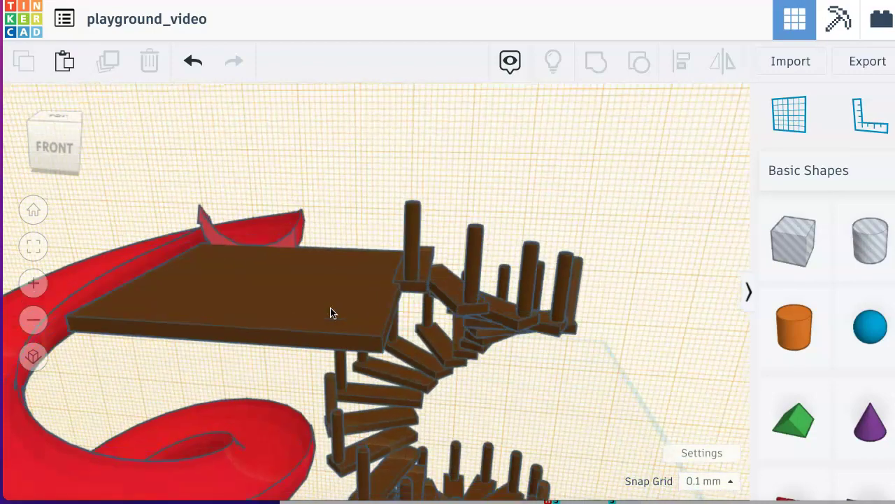
Reset the workplane from the slide's entrance to the original base plane.
{"action": "scroll", "coordinate": [331, 308], "scroll_direction": "down", "scroll_amount": 4}
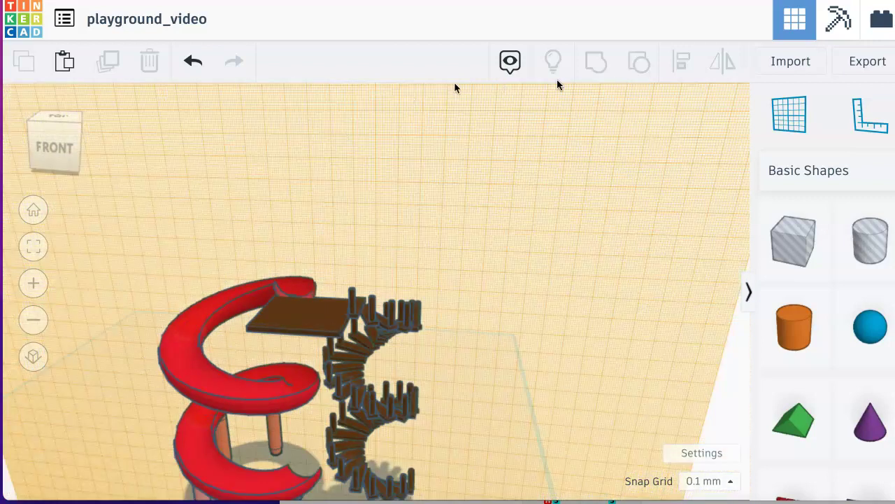
{"action": "left_click", "coordinate": [789, 108]}
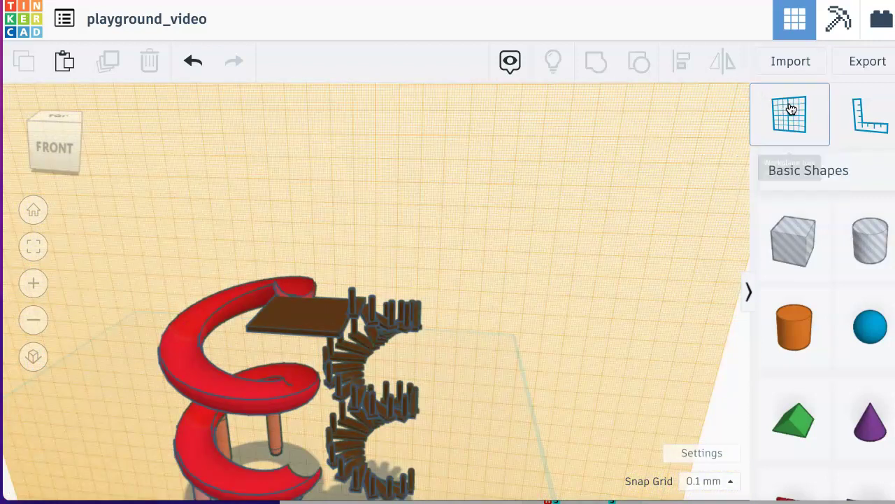
{"action": "left_click", "coordinate": [95, 446]}
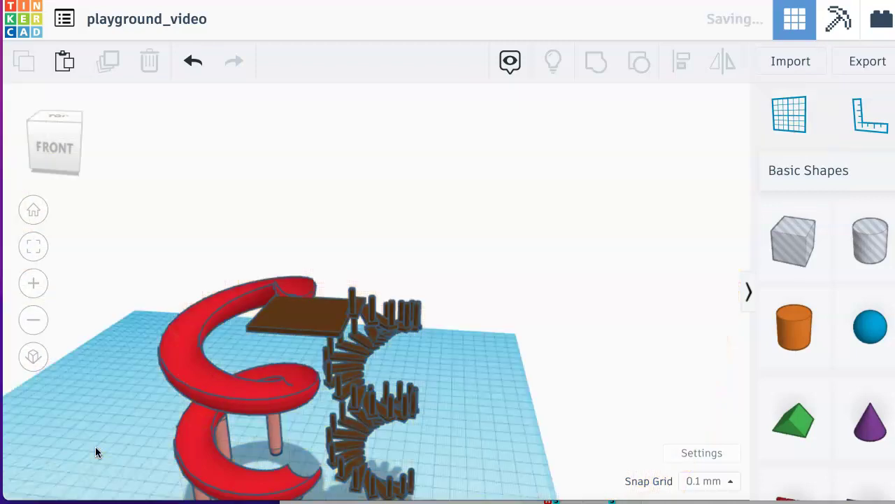
Ungroup the platform from the spiral staircase so they are separate shapes again.
{"action": "right_click_drag", "start_coordinate": [151, 294], "coordinate": [188, 302]}
{"action": "scroll", "coordinate": [165, 276], "scroll_direction": "up", "scroll_amount": 3}
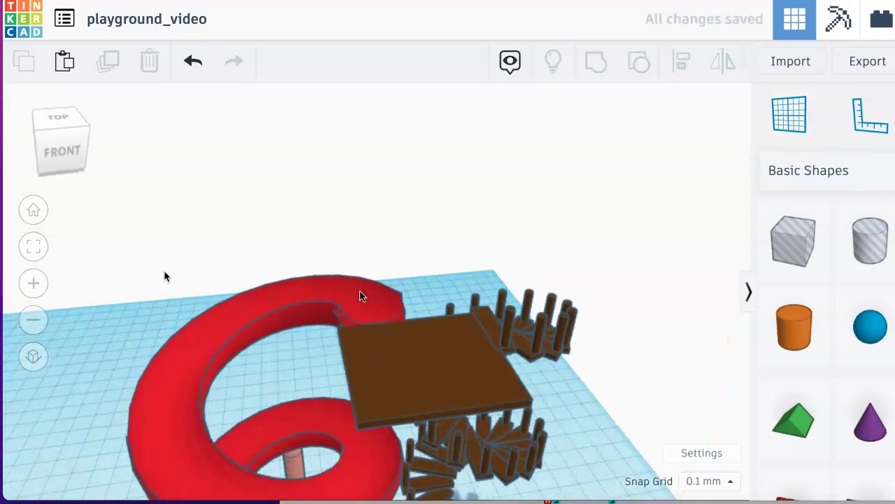
{"action": "right_click_drag", "start_coordinate": [360, 291], "coordinate": [286, 258]}
{"action": "scroll", "coordinate": [286, 258], "scroll_direction": "up", "scroll_amount": 3}
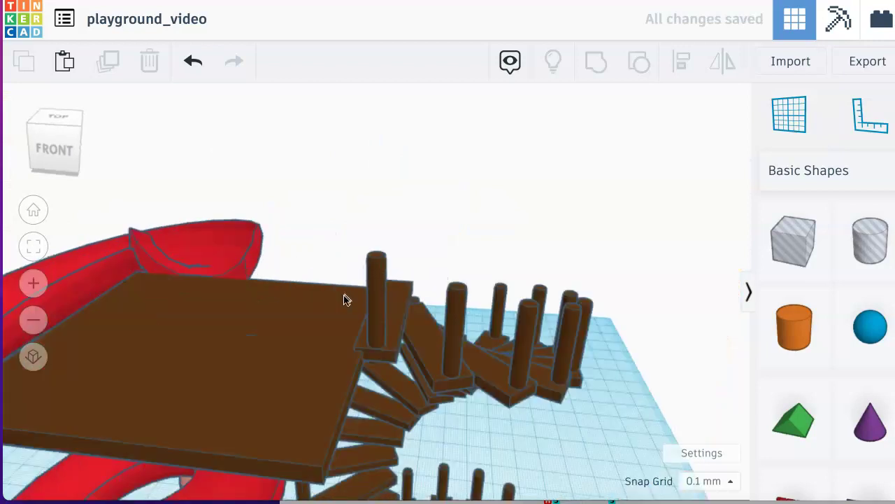
{"action": "left_click_drag", "start_coordinate": [341, 234], "coordinate": [447, 387]}
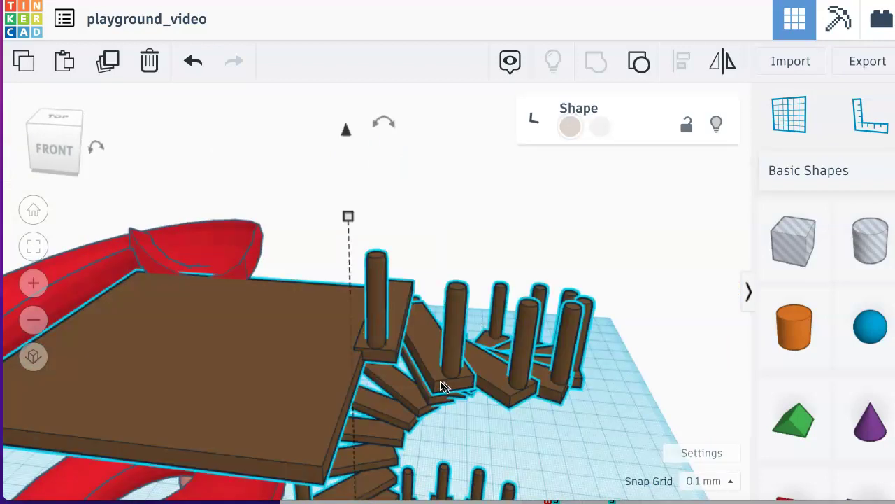
{"action": "left_click", "coordinate": [640, 65]}
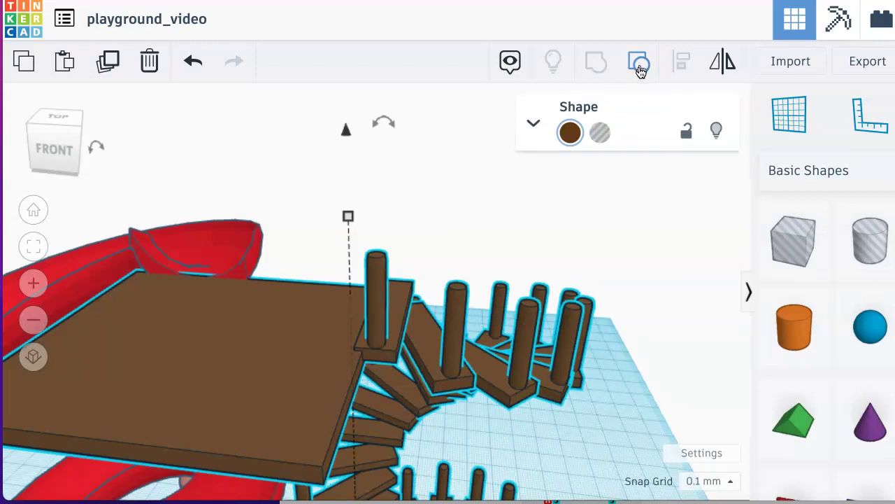
{"action": "left_click", "coordinate": [396, 190]}
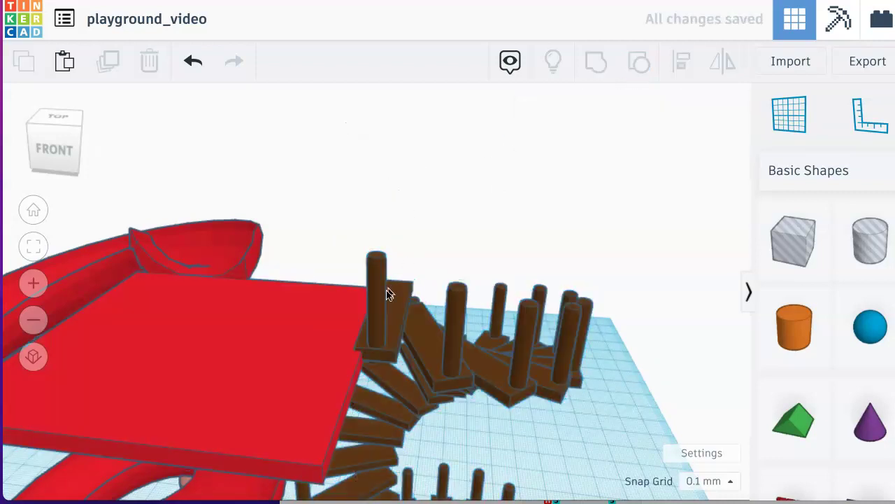
Select the spiral staircase alone and set the snap grid to 1.0 mm.
{"action": "left_click", "coordinate": [395, 312]}
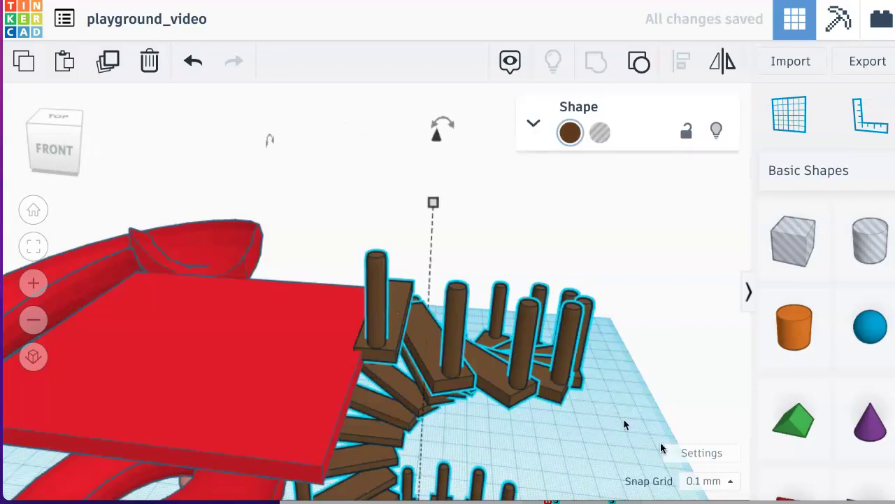
{"action": "left_click", "coordinate": [707, 481]}
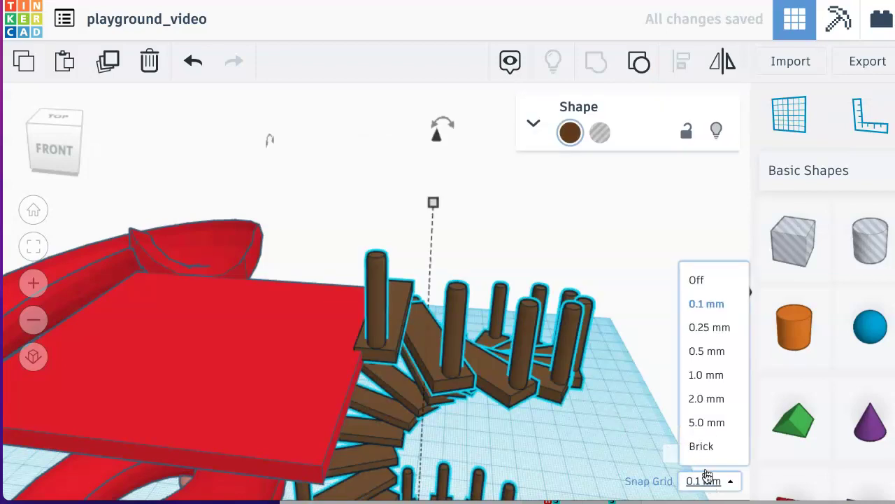
{"action": "left_click", "coordinate": [713, 375]}
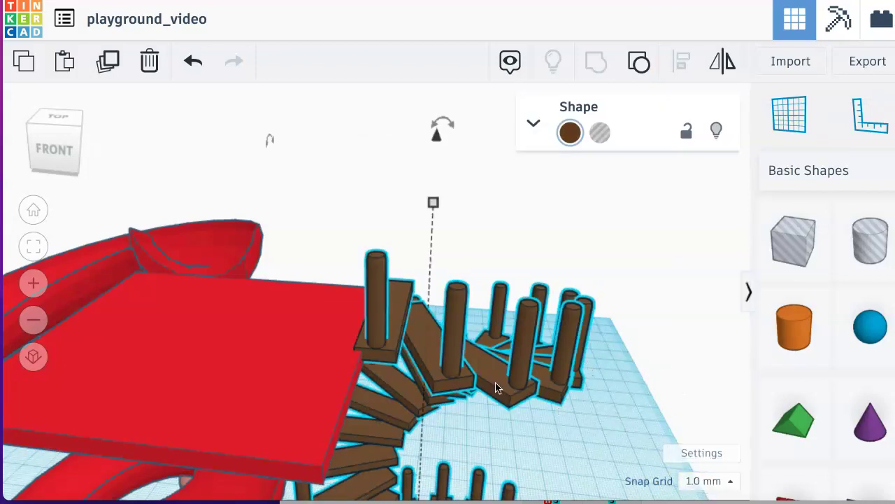
Nudge the staircase forward and slightly toward the platform so its top step overlaps the platform's edge.
{"action": "right_click_drag", "start_coordinate": [380, 233], "coordinate": [380, 224]}
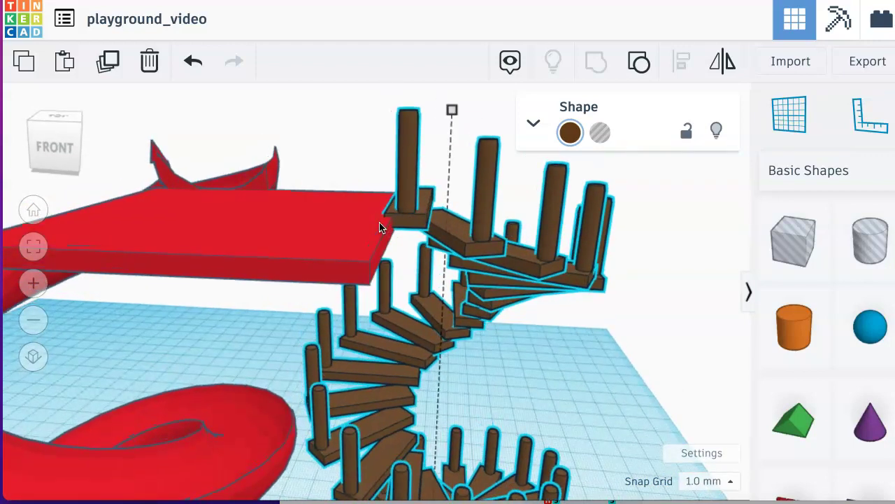
{"action": "key", "text": "Down"}
{"action": "key", "text": "Down"}
{"action": "key", "text": "Right"}
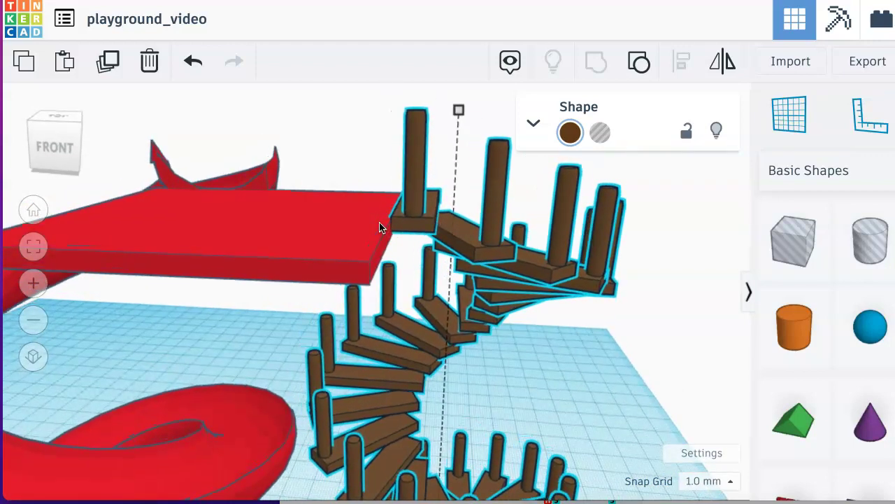
{"action": "key", "text": "Left"}
{"action": "key", "text": "Left"}
{"action": "key", "text": "Down"}
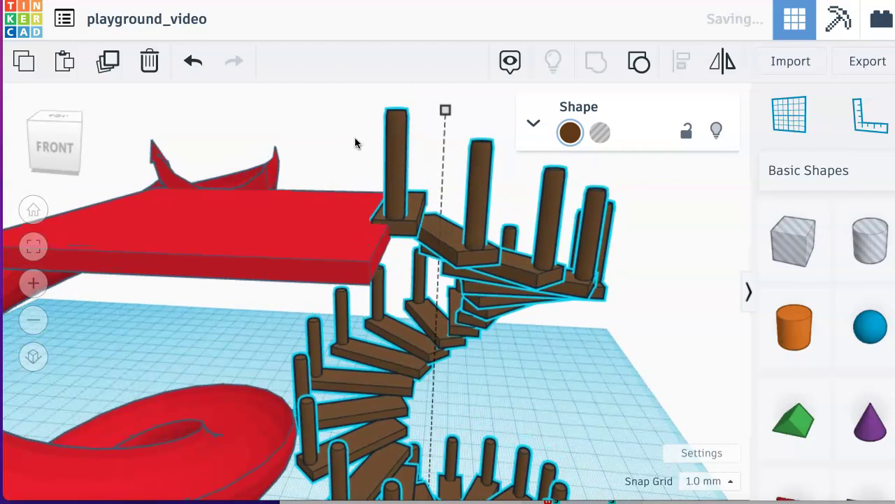
{"action": "left_click", "coordinate": [354, 136]}
{"action": "left_click", "coordinate": [430, 224]}
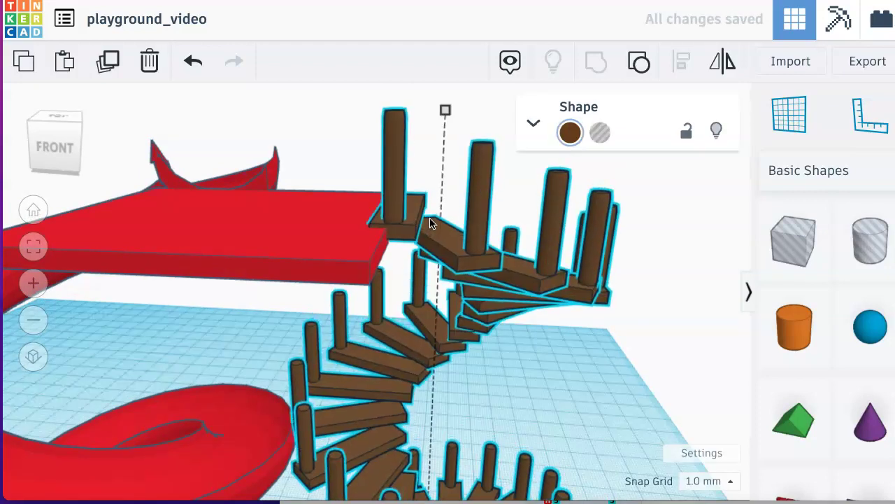
Nudge the staircase slightly sideways, set the snap grid to 0.1 mm, and reduce the staircase's height to 125.60 mm.
{"action": "key", "text": "Right"}
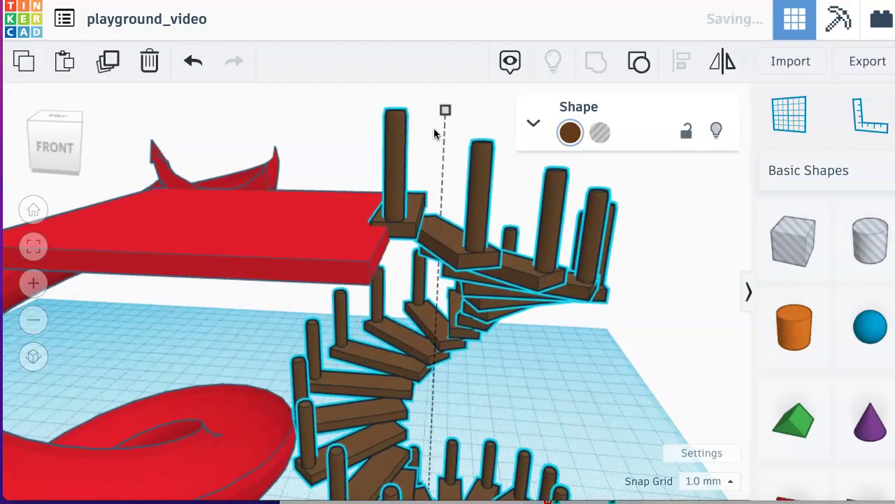
{"action": "mouse_move", "coordinate": [441, 123]}
{"action": "left_mouse_down"}
{"action": "mouse_move", "coordinate": [445, 130]}
{"action": "mouse_move", "coordinate": [446, 113]}
{"action": "left_mouse_up"}
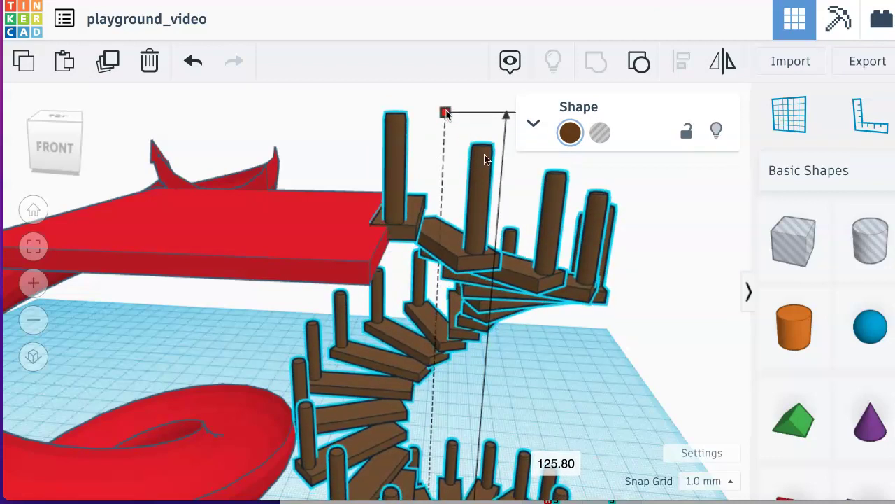
{"action": "left_click", "coordinate": [708, 481]}
{"action": "left_click", "coordinate": [728, 305]}
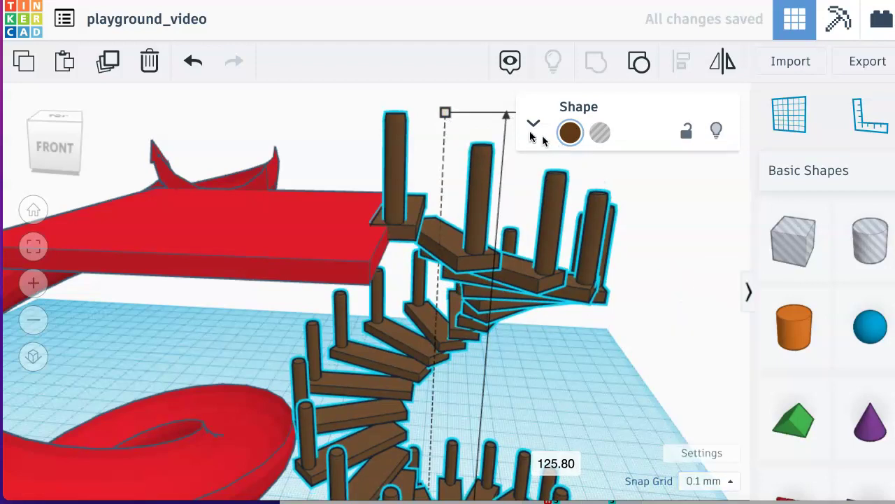
{"action": "left_click_drag", "start_coordinate": [446, 119], "coordinate": [448, 121]}
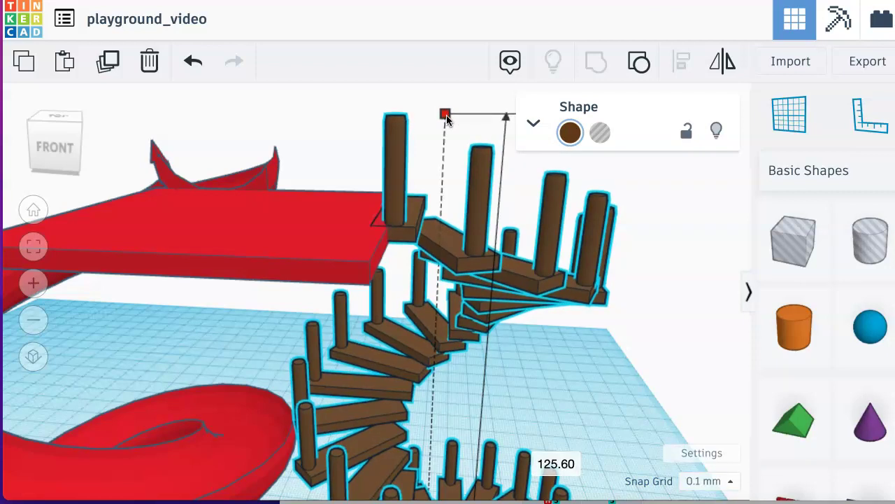
Group the platform and the spiral staircase into one shape.
{"action": "left_click", "coordinate": [330, 141]}
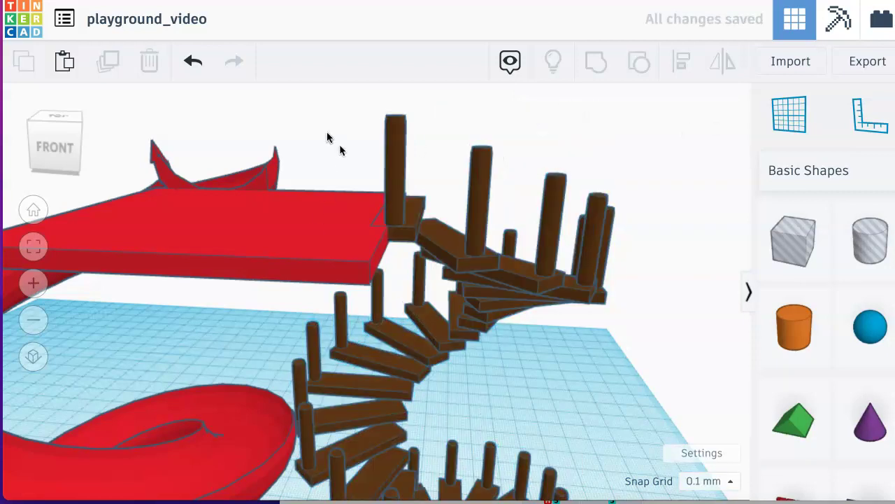
{"action": "mouse_move", "coordinate": [333, 128]}
{"action": "right_mouse_down"}
{"action": "mouse_move", "coordinate": [319, 134]}
{"action": "mouse_move", "coordinate": [345, 135]}
{"action": "right_mouse_up"}
{"action": "left_click_drag", "start_coordinate": [371, 146], "coordinate": [482, 308]}
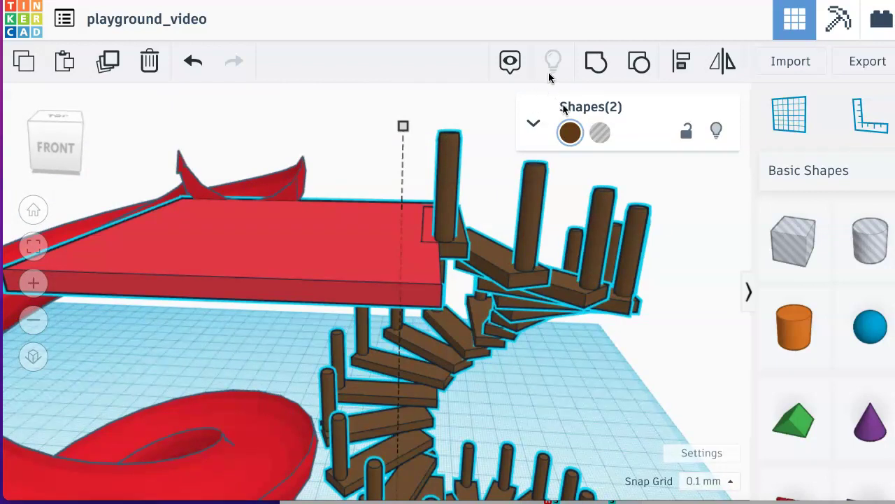
{"action": "left_click", "coordinate": [588, 70]}
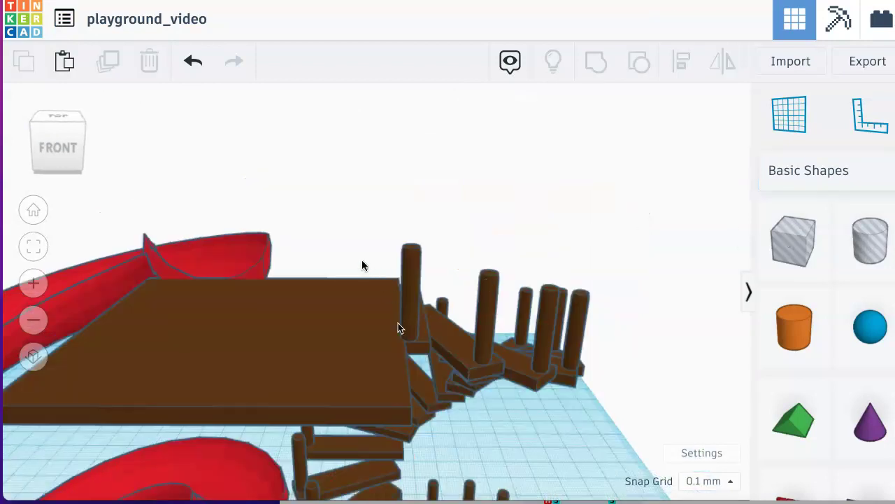
{"action": "right_click_drag", "start_coordinate": [361, 227], "coordinate": [356, 251]}
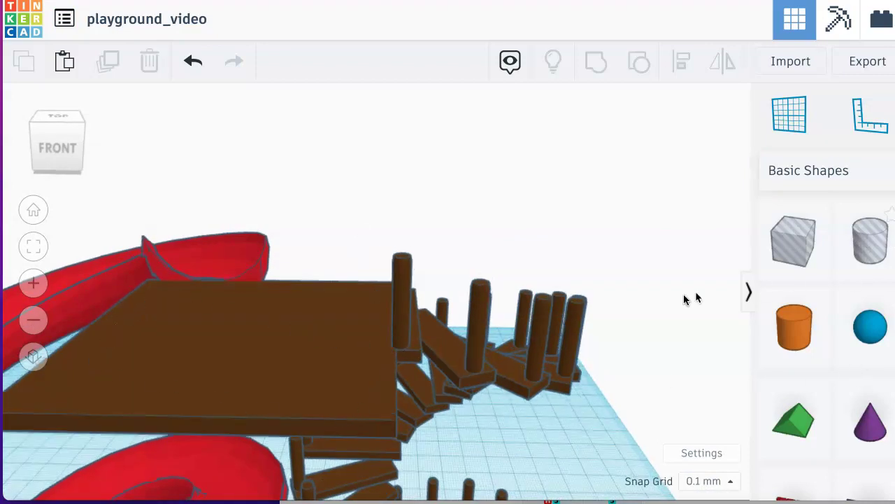
{"action": "left_click", "coordinate": [347, 370]}
{"action": "left_click", "coordinate": [811, 280]}
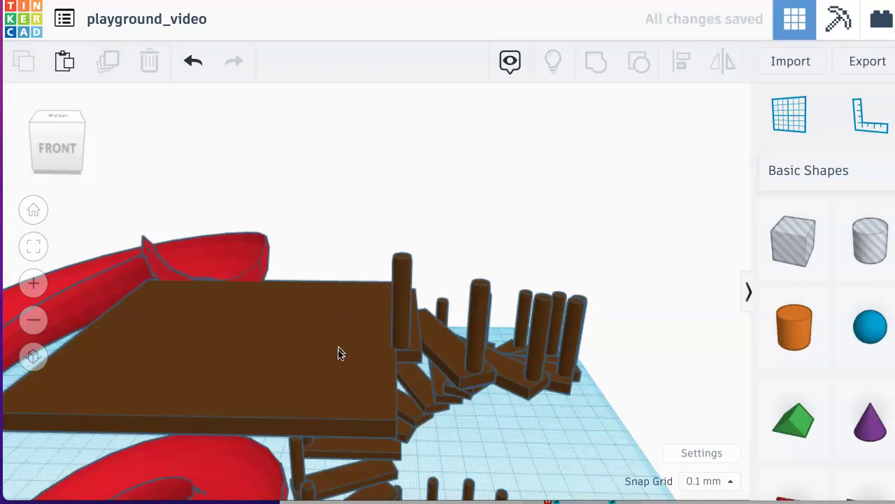
{"action": "left_click", "coordinate": [289, 362]}
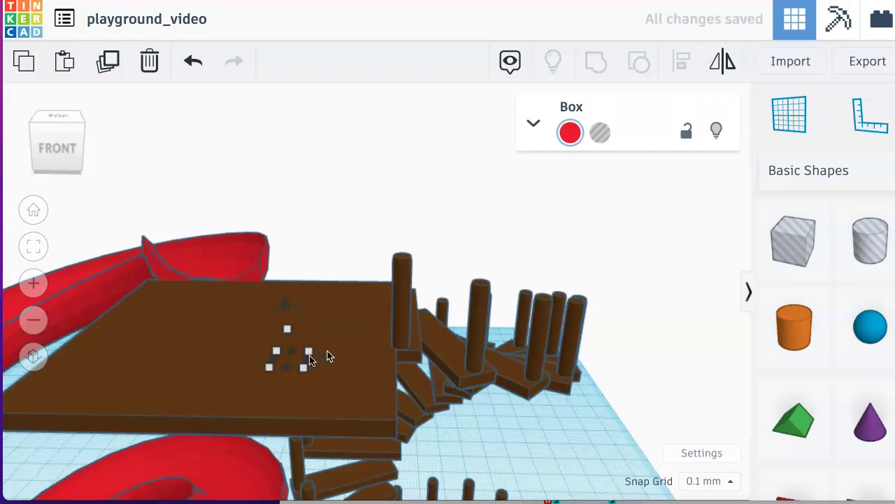
{"action": "key", "text": "ctrl+z"}
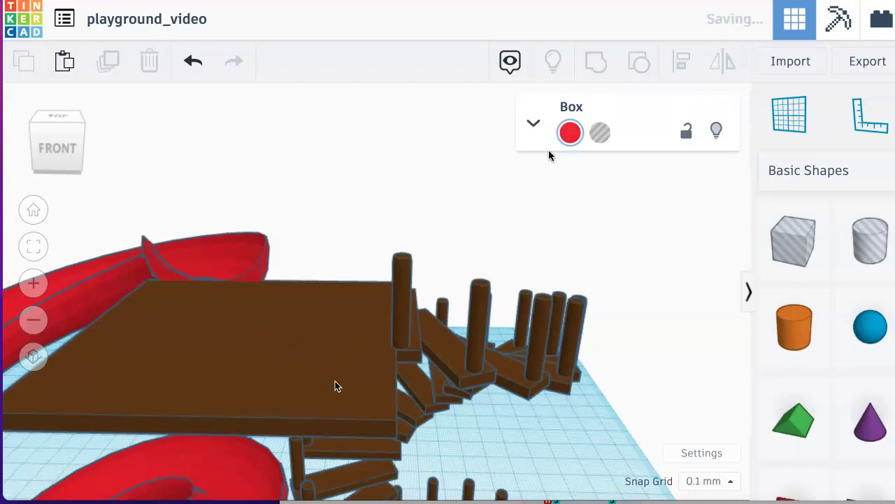
Set the workplane on the platform's top face and place a solid box on it near the staircase.
{"action": "left_click", "coordinate": [794, 107]}
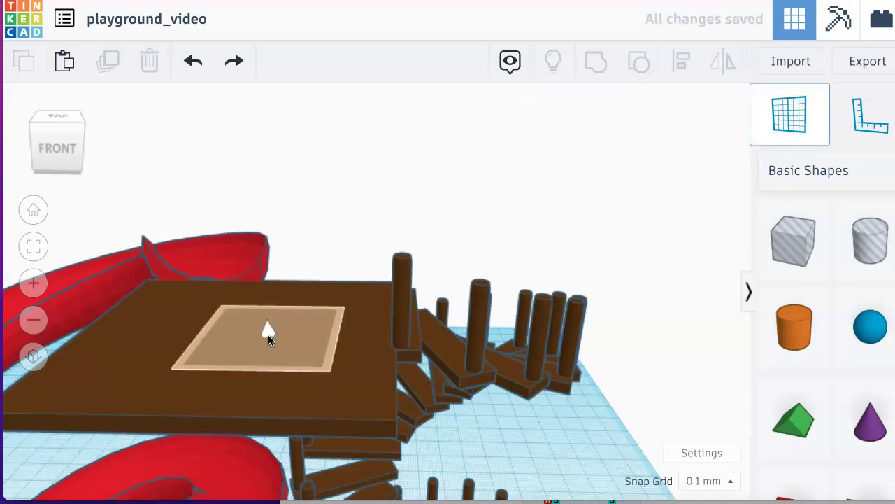
{"action": "left_click", "coordinate": [268, 337]}
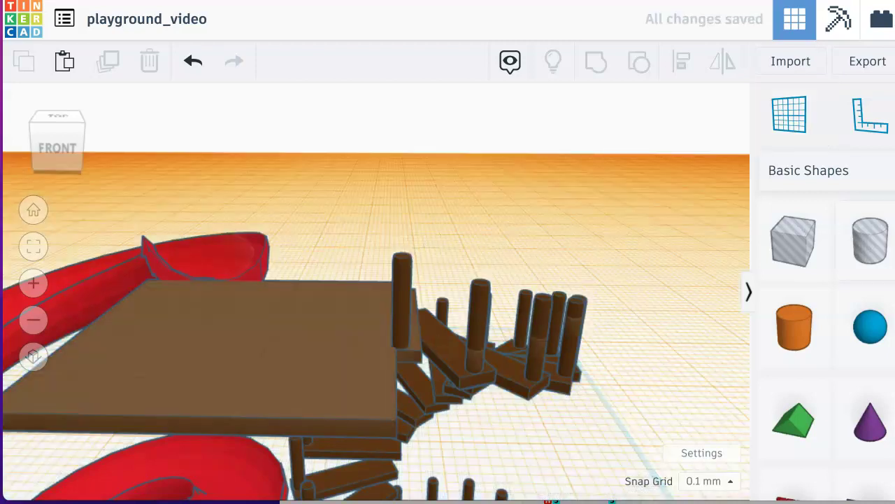
{"action": "left_click", "coordinate": [296, 356]}
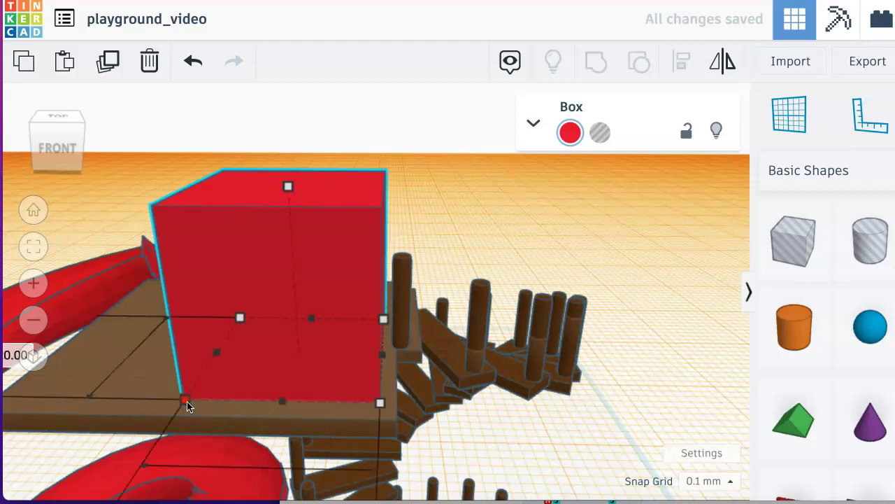
Shrink the box to a 2 mm square footprint and set its height to 15 mm to make a post.
{"action": "left_click_drag", "start_coordinate": [186, 405], "coordinate": [300, 354]}
{"action": "left_click", "coordinate": [99, 332]}
{"action": "type", "text": "2"}
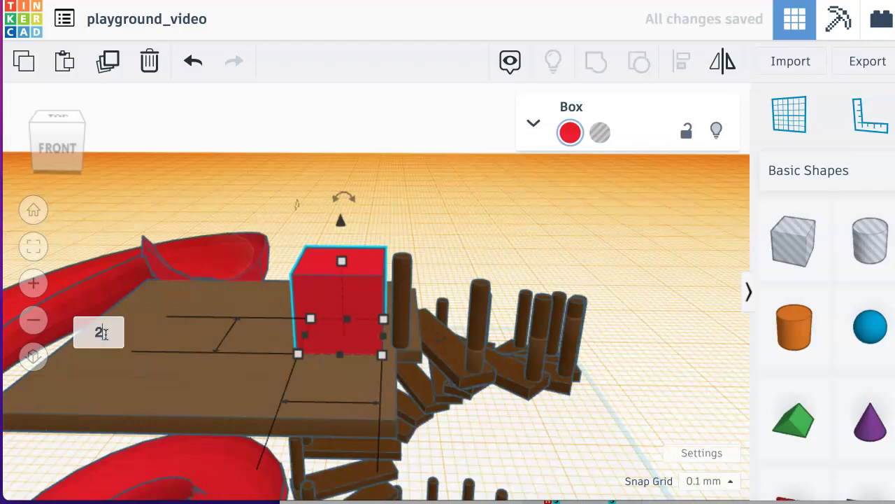
{"action": "key", "text": "Return"}
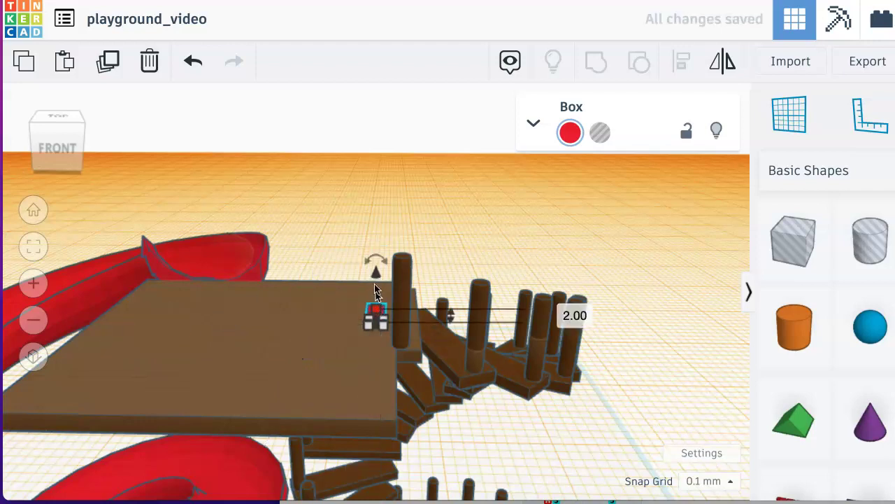
{"action": "left_click", "coordinate": [577, 317]}
{"action": "type", "text": "15"}
{"action": "key", "text": "Return"}
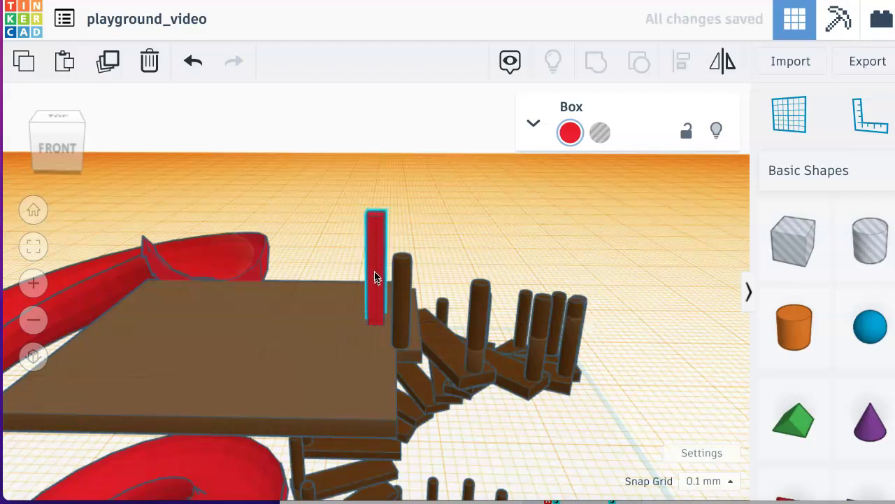
Move the post to the platform's edge, just in front of the staircase's top cylindrical post.
{"action": "left_click_drag", "start_coordinate": [375, 297], "coordinate": [387, 293]}
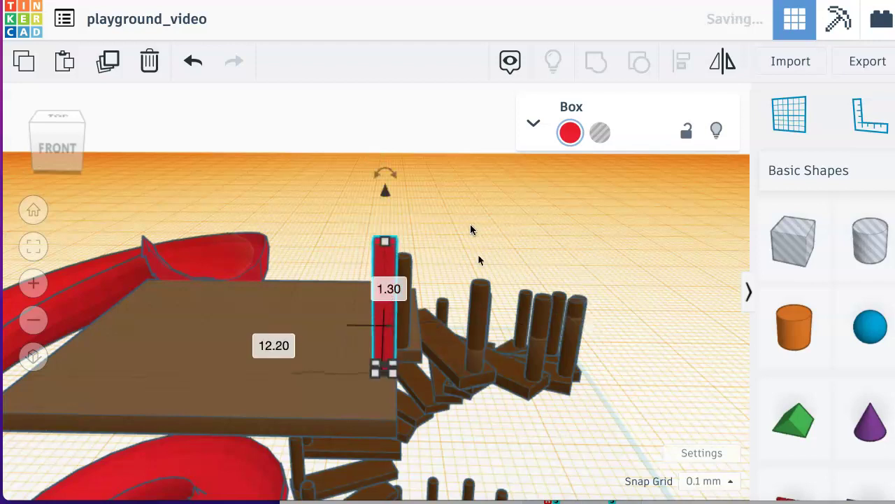
{"action": "right_click_drag", "start_coordinate": [470, 224], "coordinate": [367, 235]}
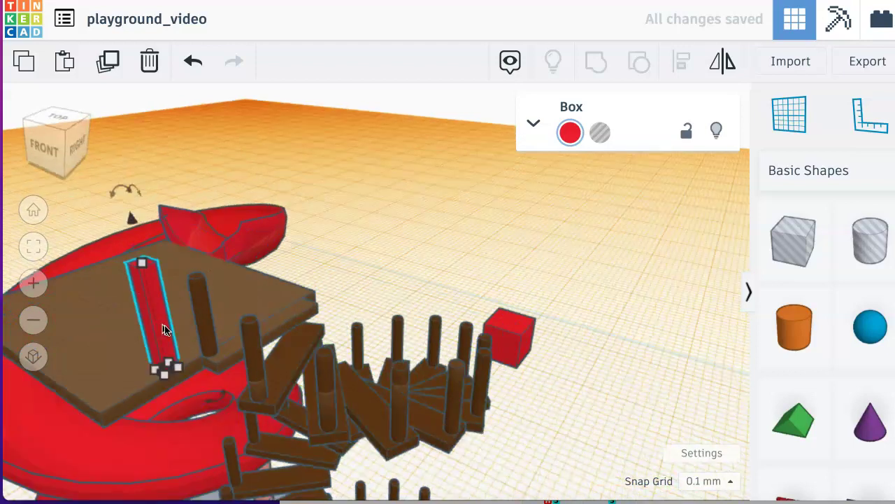
{"action": "left_click_drag", "start_coordinate": [170, 326], "coordinate": [173, 324]}
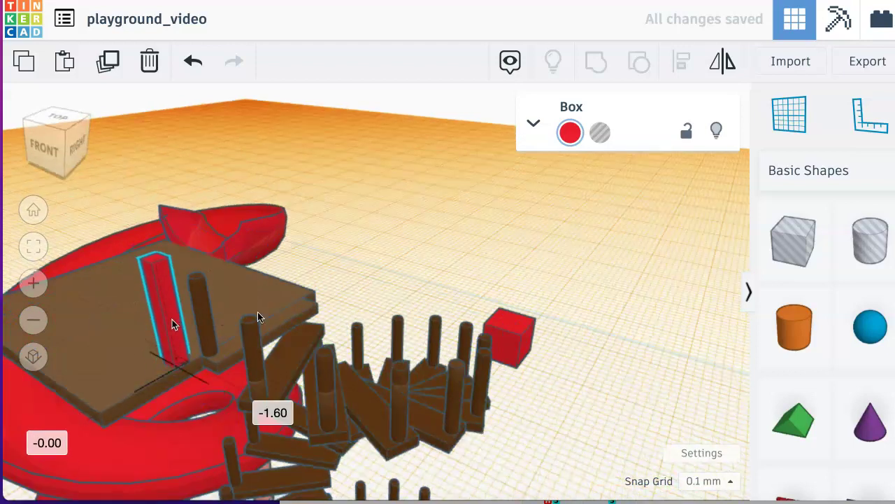
Recolour the square post light tan using the preset colours.
{"action": "left_click", "coordinate": [570, 133]}
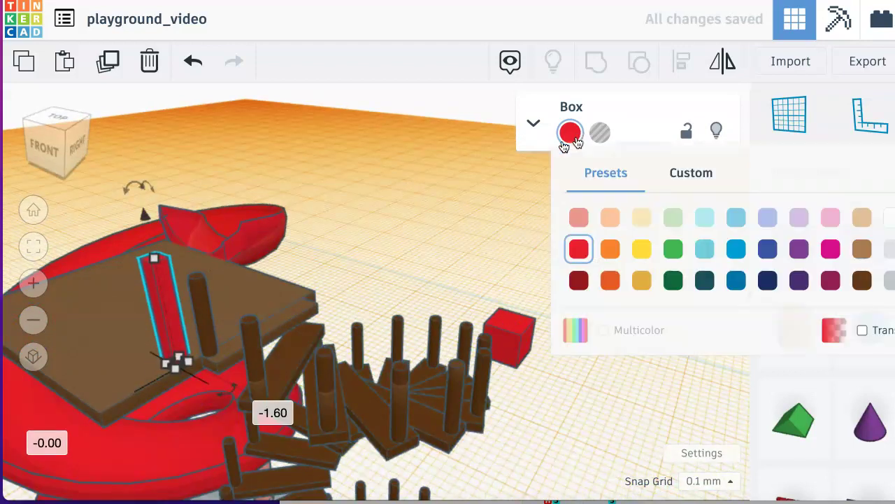
{"action": "left_click", "coordinate": [862, 250]}
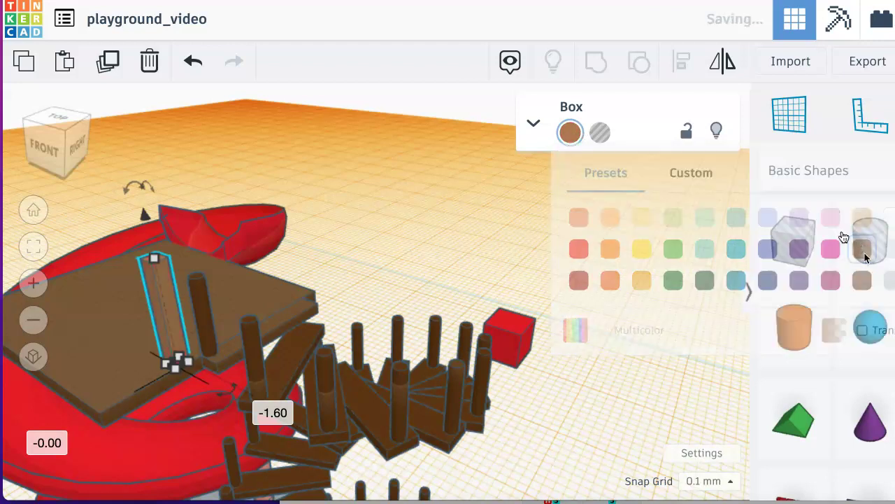
{"action": "left_click", "coordinate": [571, 133]}
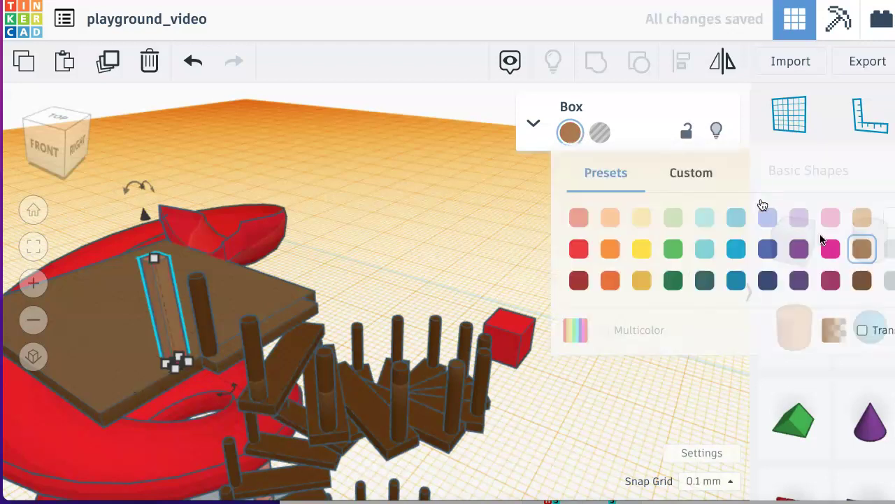
{"action": "left_click", "coordinate": [853, 218]}
{"action": "left_click", "coordinate": [376, 257]}
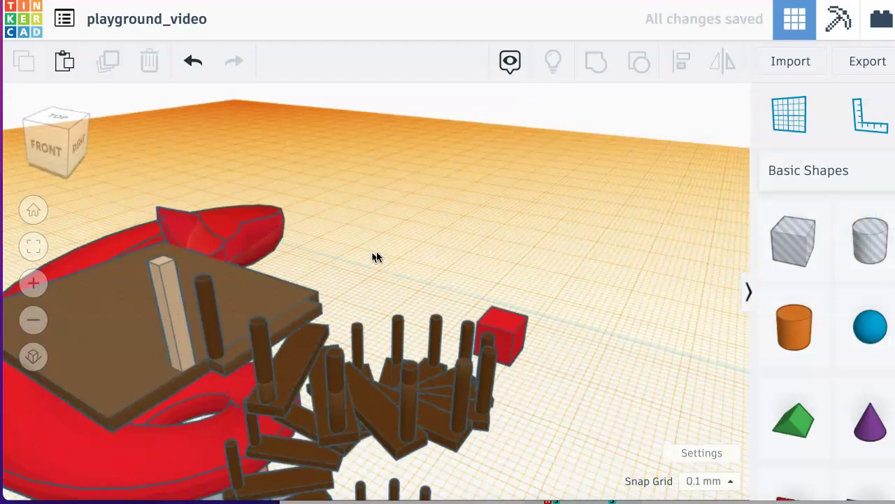
Round the tan post's edges by setting its box radius to 4.
{"action": "right_click_drag", "start_coordinate": [376, 257], "coordinate": [348, 266]}
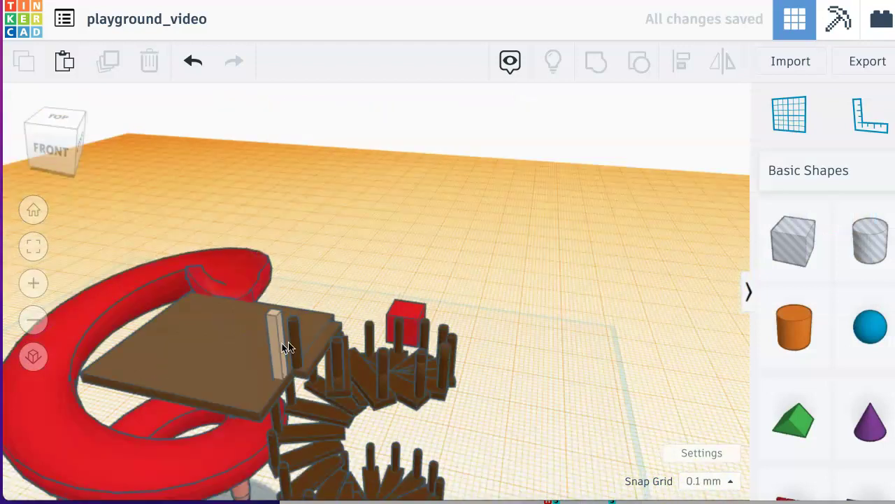
{"action": "scroll", "coordinate": [282, 342], "scroll_direction": "up", "scroll_amount": 5}
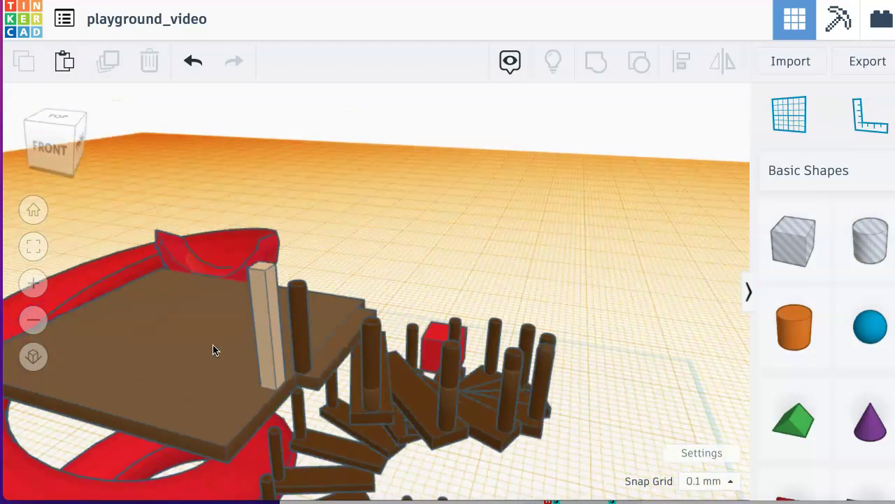
{"action": "right_click_drag", "start_coordinate": [215, 350], "coordinate": [245, 354]}
{"action": "left_click", "coordinate": [259, 351]}
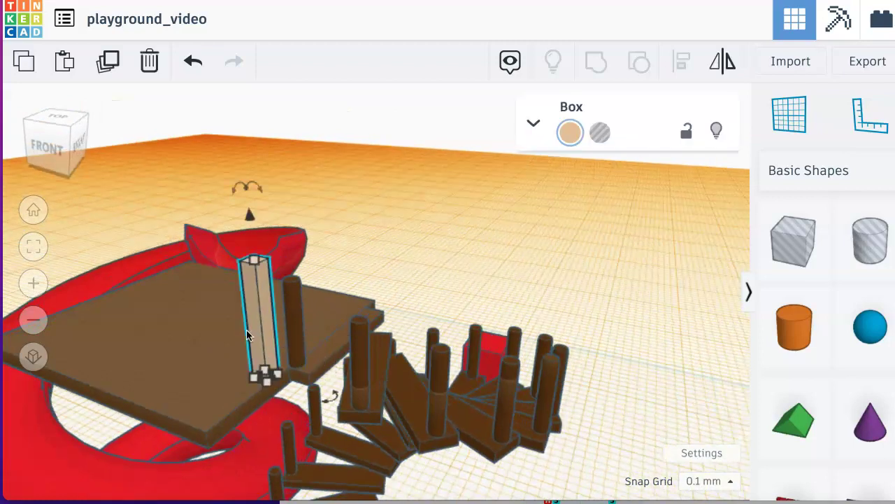
{"action": "left_click", "coordinate": [530, 123]}
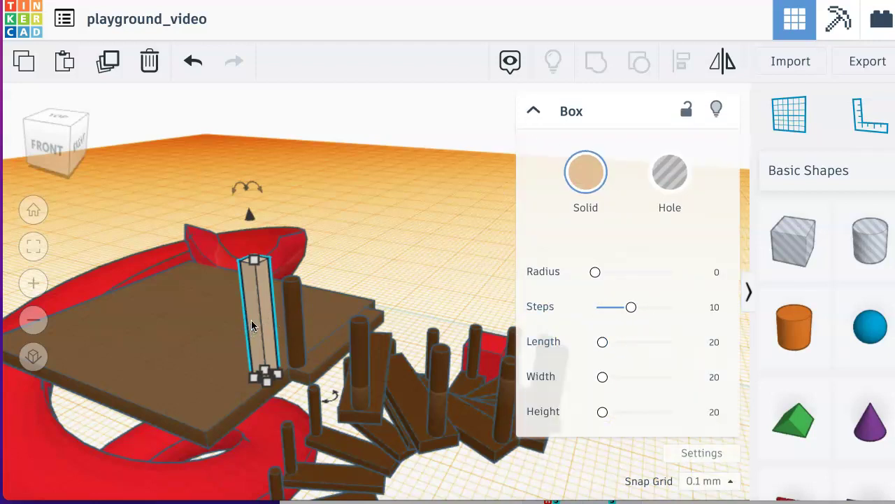
{"action": "left_click_drag", "start_coordinate": [595, 274], "coordinate": [613, 272]}
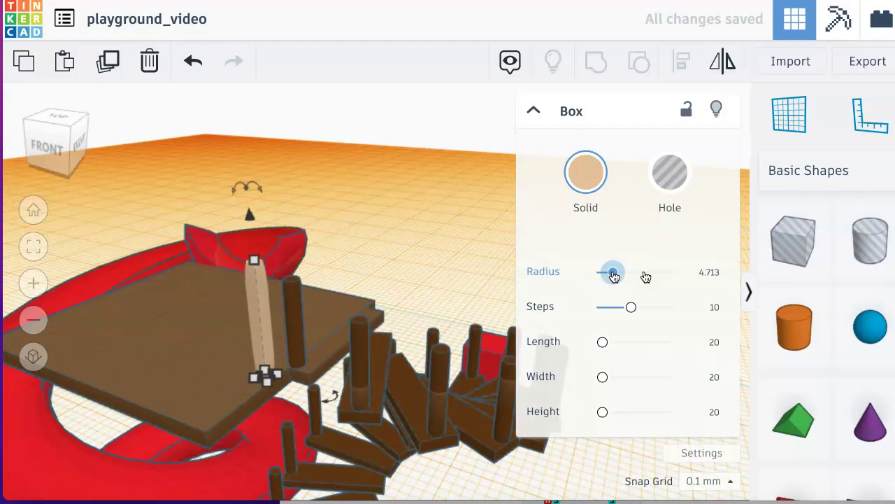
{"action": "left_click", "coordinate": [722, 273]}
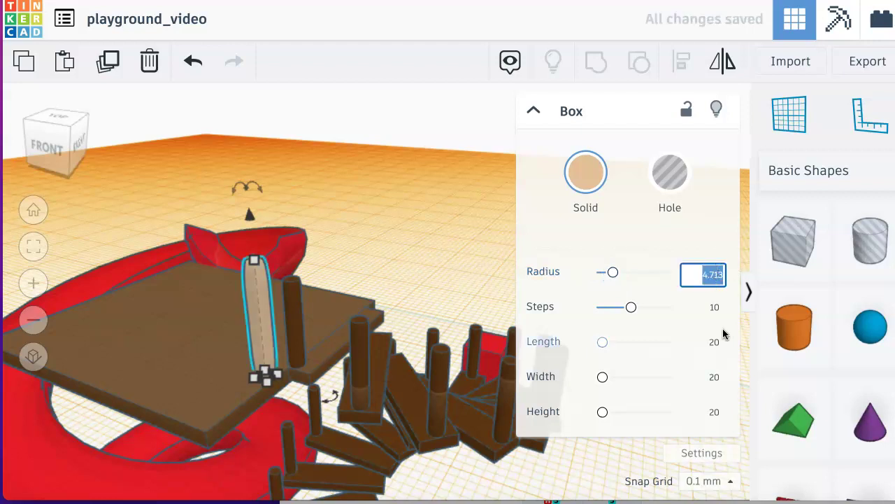
{"action": "type", "text": "4"}
{"action": "key", "text": "Return"}
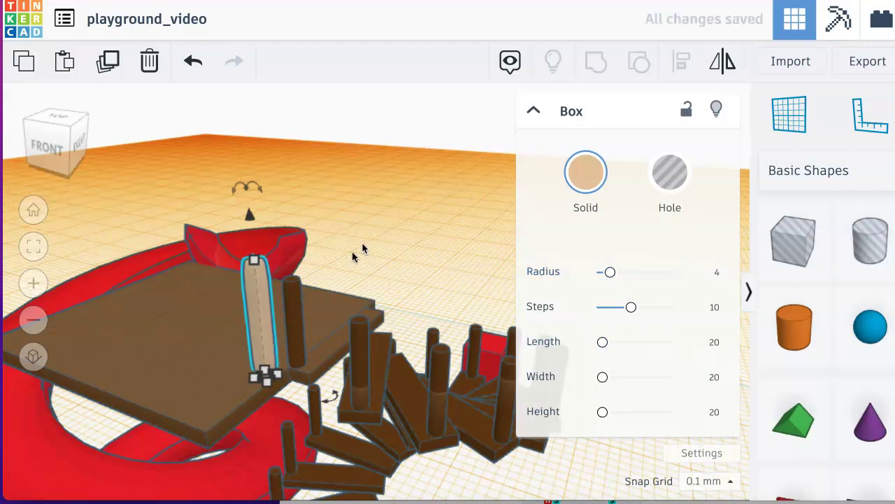
Nudge the rounded post slightly inward from the platform's edge in 0.1 mm increments.
{"action": "left_click", "coordinate": [313, 279]}
{"action": "right_click_drag", "start_coordinate": [313, 282], "coordinate": [253, 307]}
{"action": "left_click", "coordinate": [252, 308]}
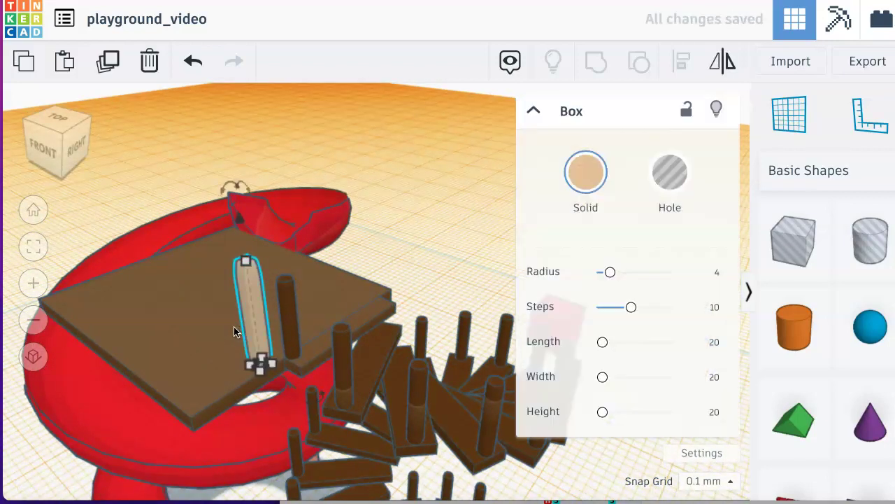
{"action": "key", "text": "Down"}
{"action": "key", "text": "Down"}
{"action": "key", "text": "Down"}
{"action": "key", "text": "Down"}
{"action": "key", "text": "Down"}
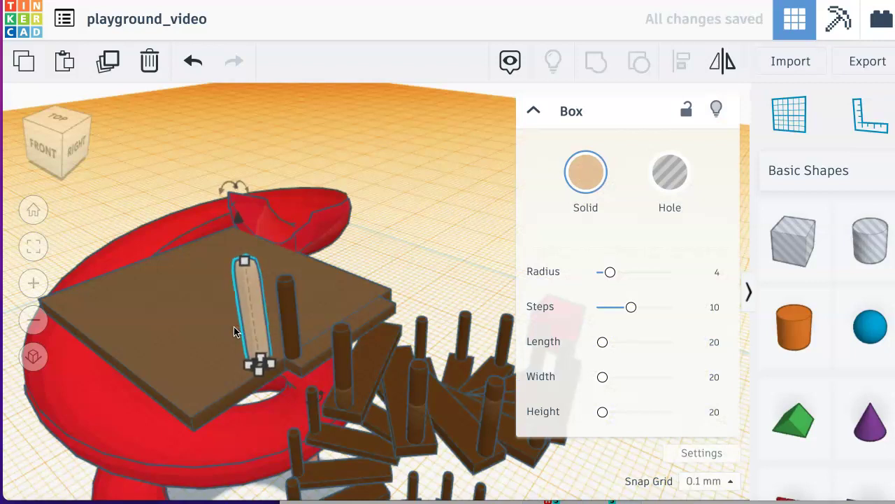
Move a copy of the rounded tan post along the platform's edge, leaving a gap to the original post.
{"action": "key", "text": "Left"}
{"action": "key", "text": "Left"}
{"action": "key", "text": "Left"}
{"action": "key", "text": "Left"}
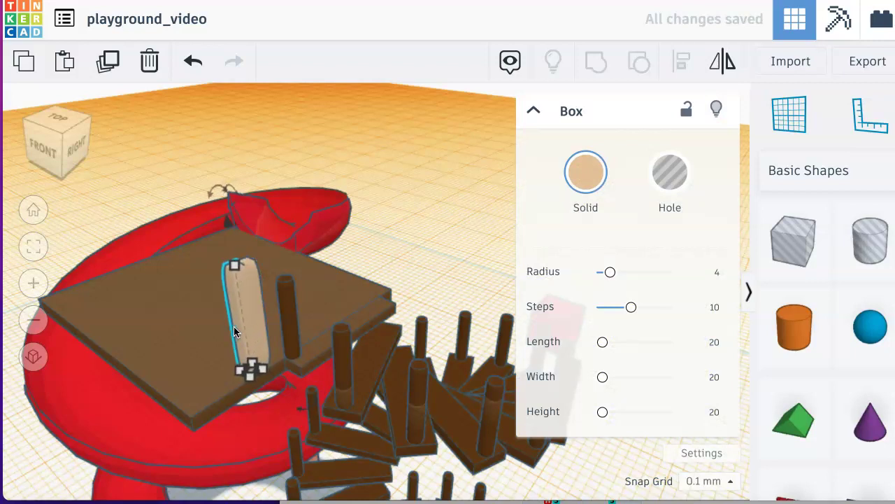
{"action": "key", "text": "Left"}
{"action": "key", "text": "Left"}
{"action": "key", "text": "Left"}
{"action": "key", "text": "Left"}
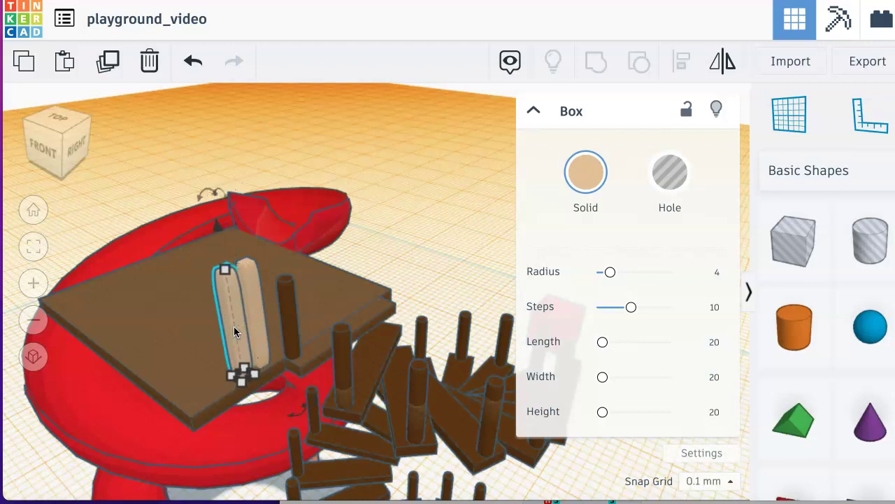
{"action": "key", "text": "Left"}
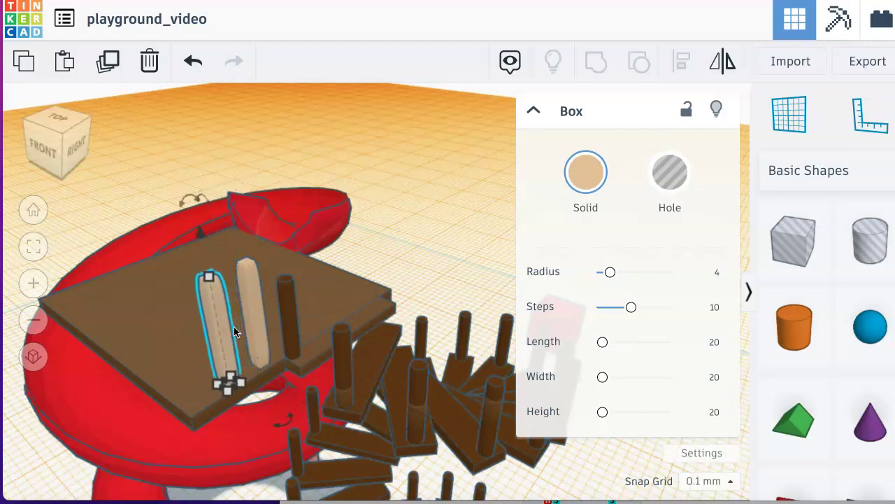
Repeat the evenly spaced post duplication up to the platform's corner, undoing the surplus copy beyond the edge.
{"action": "key", "text": "ctrl+d"}
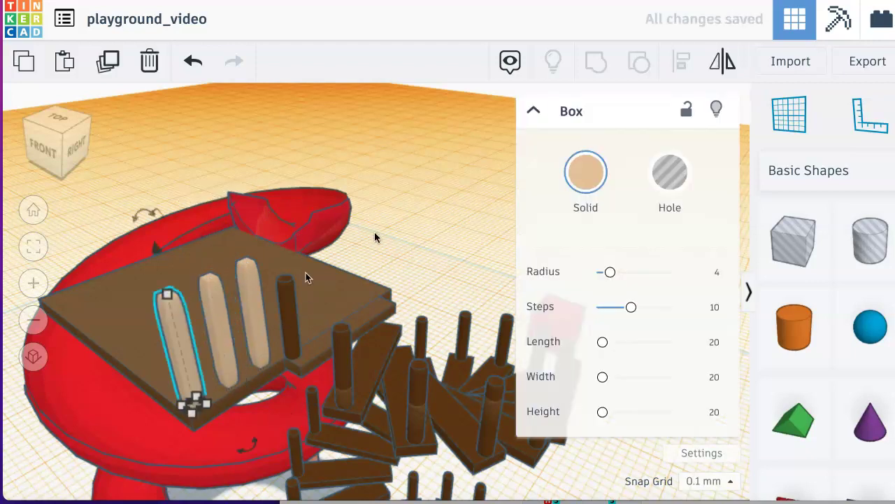
{"action": "right_click_drag", "start_coordinate": [306, 277], "coordinate": [429, 224]}
{"action": "right_click_drag", "start_coordinate": [345, 248], "coordinate": [345, 301]}
{"action": "right_click_drag", "start_coordinate": [360, 391], "coordinate": [274, 358]}
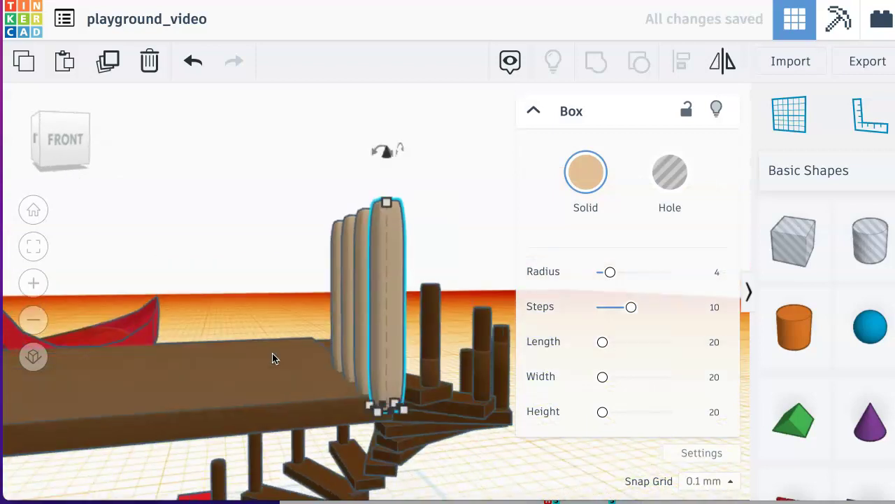
{"action": "key", "text": "ctrl+z"}
{"action": "right_click_drag", "start_coordinate": [329, 376], "coordinate": [310, 364]}
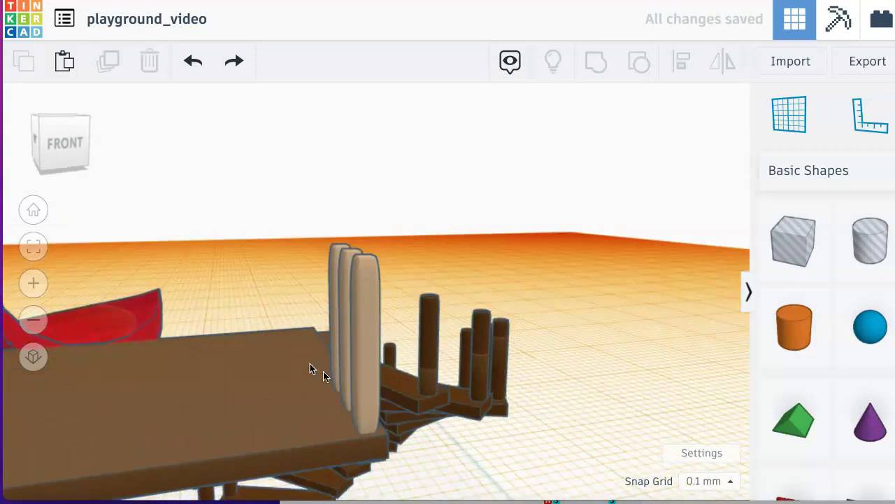
Duplicate the corner post and move the copy a short gap along the platform's adjoining long edge.
{"action": "left_click", "coordinate": [359, 392]}
{"action": "key", "text": "ctrl+d"}
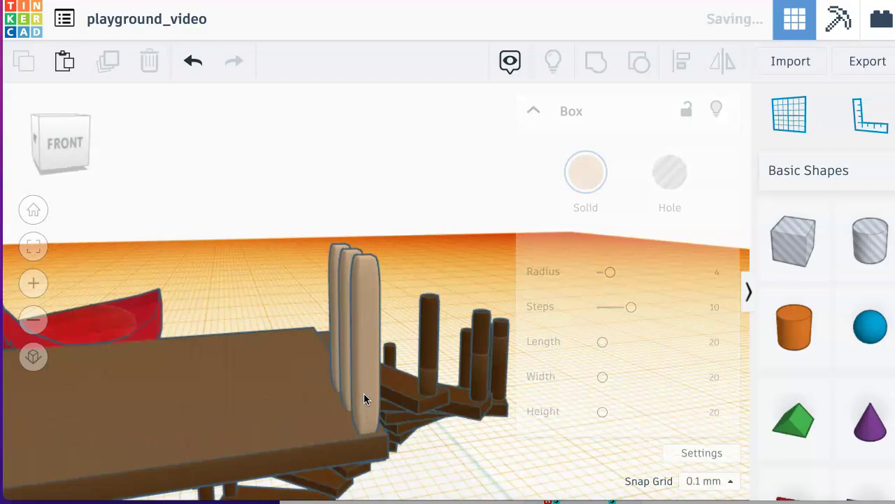
{"action": "key", "text": "Left"}
{"action": "key", "text": "Left"}
{"action": "key", "text": "Left"}
{"action": "key", "text": "Left"}
{"action": "key", "text": "Left"}
{"action": "key", "text": "Left"}
{"action": "key", "text": "Left"}
{"action": "key", "text": "Left"}
{"action": "key", "text": "Left"}
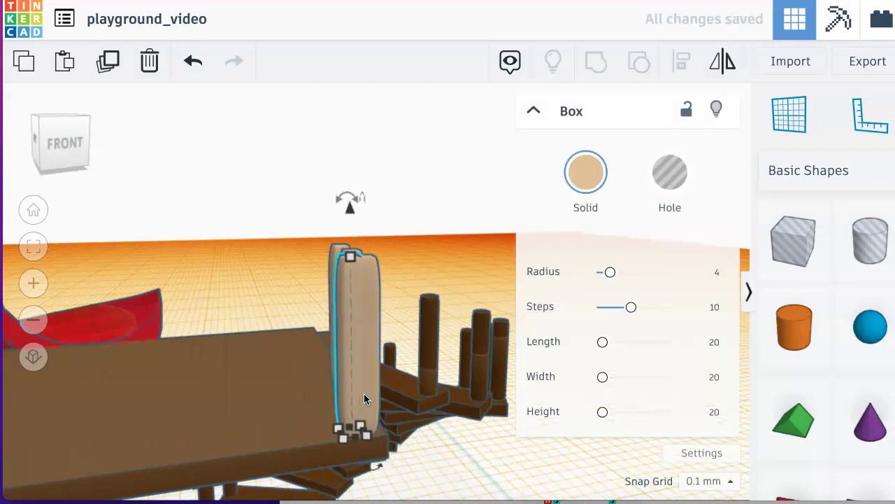
{"action": "key", "text": "Left"}
{"action": "key", "text": "Left"}
{"action": "key", "text": "Left"}
{"action": "key", "text": "Left"}
{"action": "key", "text": "Left"}
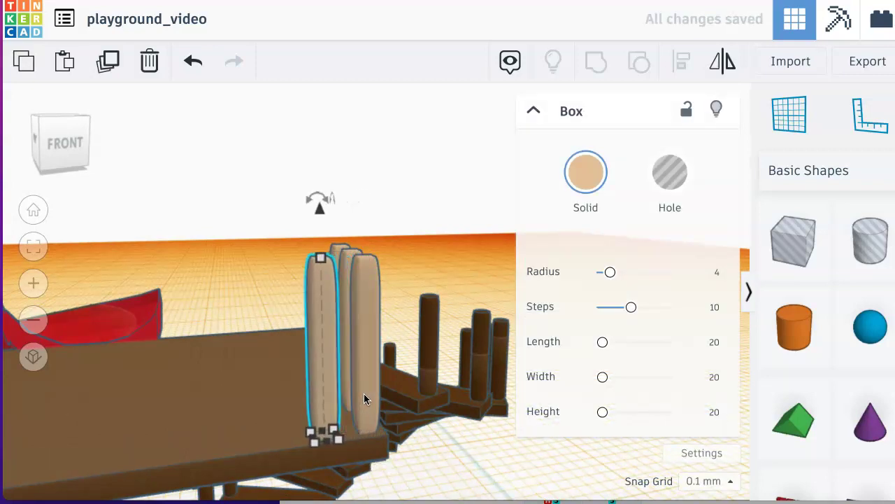
Repeat the spaced post duplication along the platform's long edge until the row reaches the far corner.
{"action": "right_click_drag", "start_coordinate": [286, 240], "coordinate": [245, 275]}
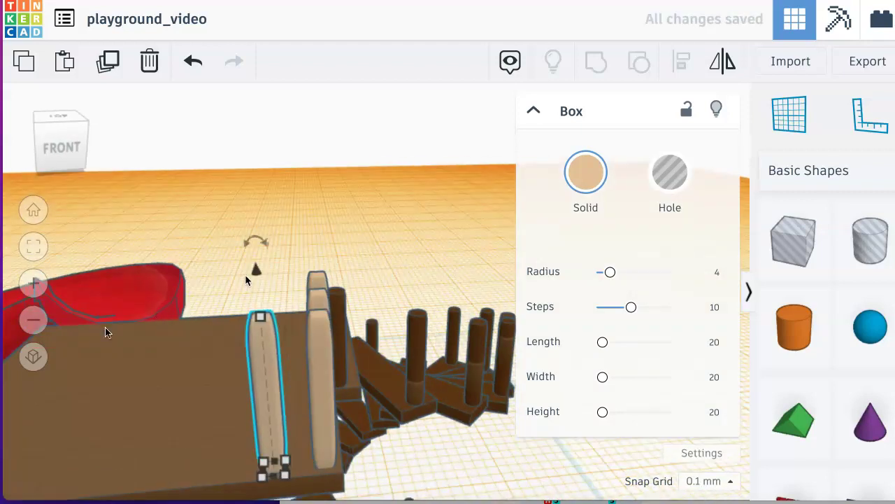
{"action": "scroll", "coordinate": [108, 332], "scroll_direction": "down", "scroll_amount": 3}
{"action": "scroll", "coordinate": [95, 335], "scroll_direction": "down", "scroll_amount": 2}
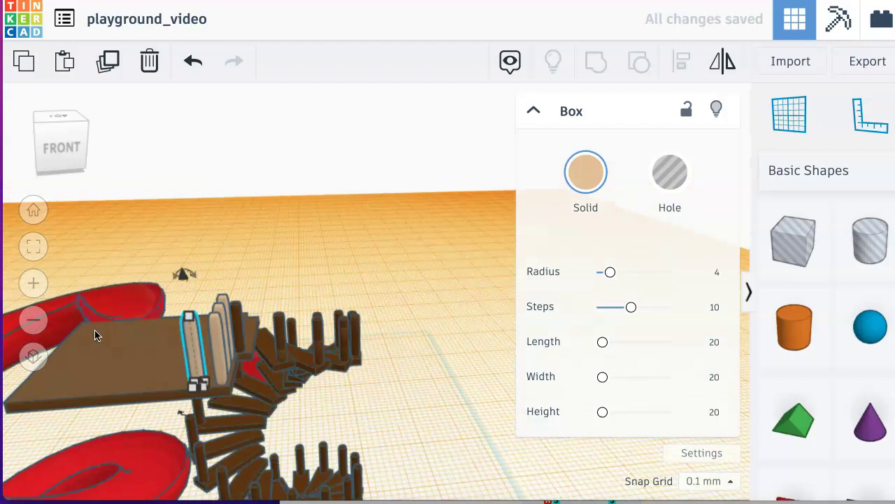
{"action": "key", "text": "super+d"}
{"action": "key", "text": "super+d"}
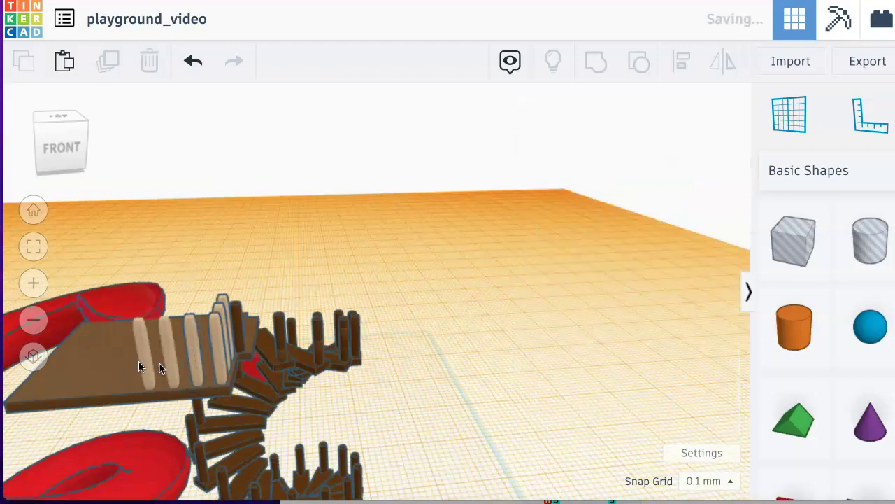
{"action": "left_click", "coordinate": [114, 374]}
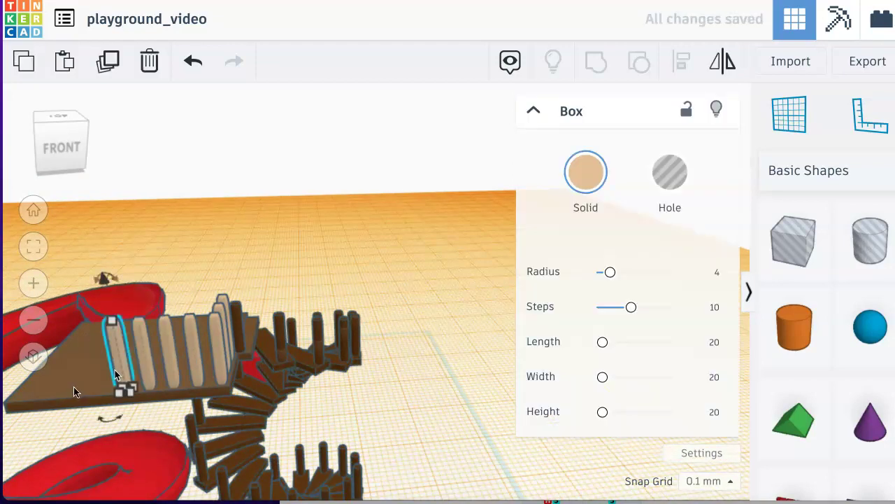
{"action": "key", "text": "super+d"}
{"action": "right_click_drag", "start_coordinate": [112, 422], "coordinate": [138, 412]}
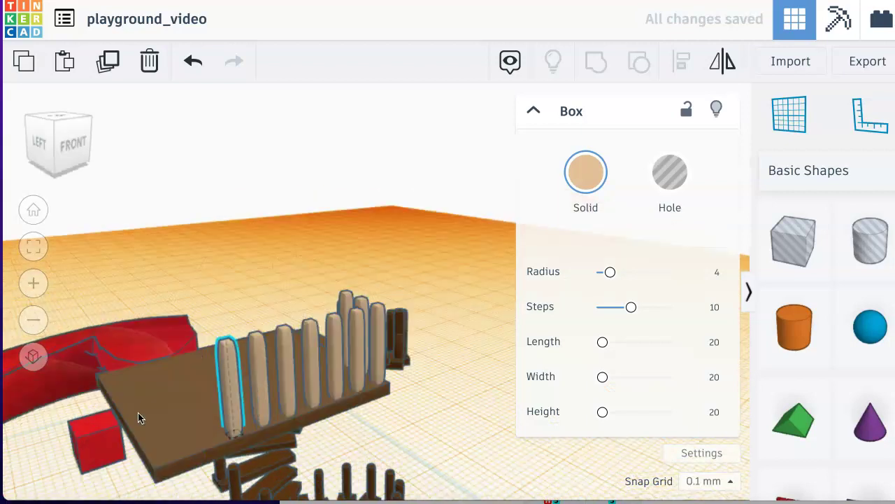
{"action": "left_click", "coordinate": [139, 411]}
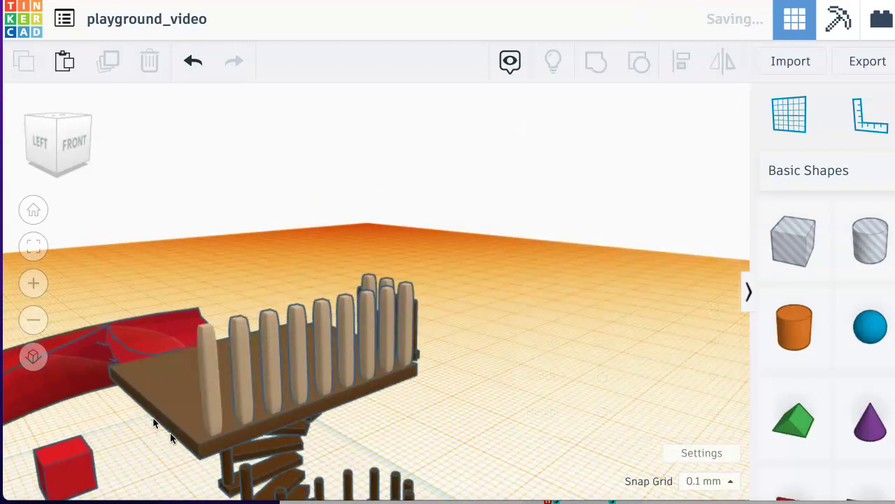
Nudge the last post of the long row outward so it stands at the platform's corner.
{"action": "left_click", "coordinate": [209, 428]}
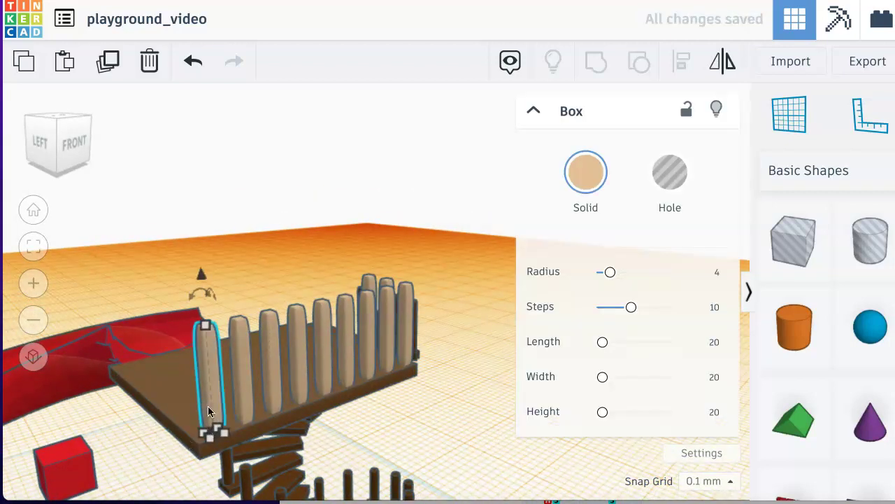
{"action": "key", "text": "shift+Left"}
{"action": "key", "text": "shift+Left"}
{"action": "key", "text": "shift+Left"}
{"action": "key", "text": "shift+Left"}
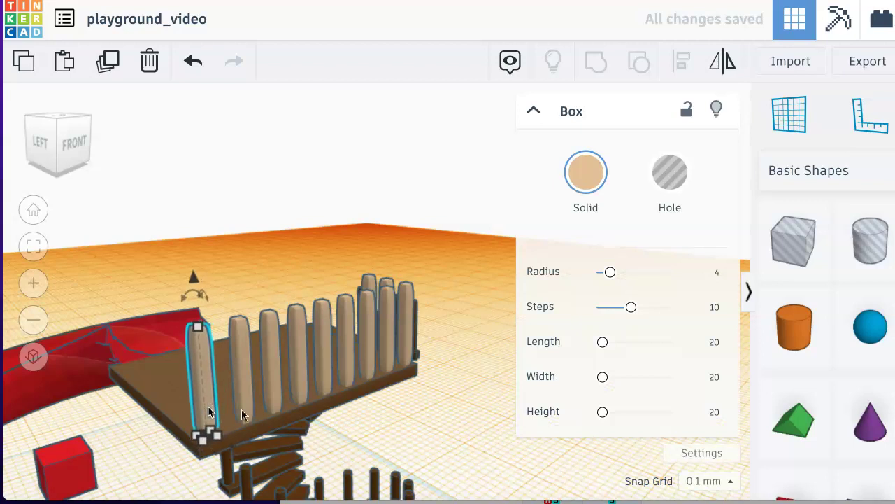
{"action": "right_click_drag", "start_coordinate": [241, 415], "coordinate": [160, 390]}
{"action": "scroll", "coordinate": [202, 398], "scroll_direction": "up", "scroll_amount": 5}
{"action": "scroll", "coordinate": [157, 389], "scroll_direction": "down", "scroll_amount": 5}
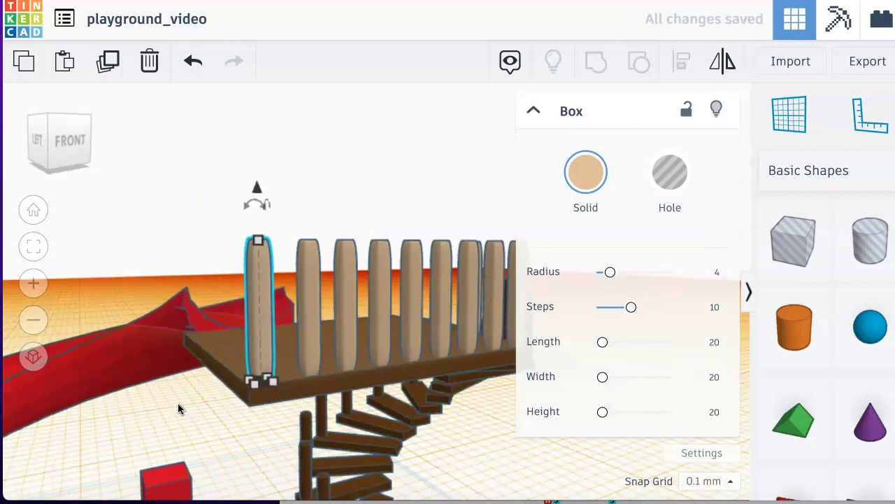
{"action": "scroll", "coordinate": [180, 390], "scroll_direction": "up", "scroll_amount": 5}
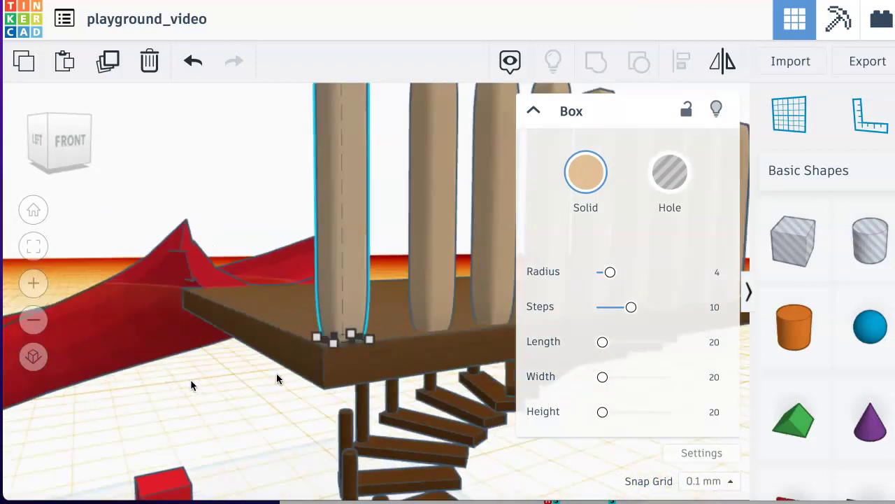
{"action": "key", "text": "Left"}
{"action": "key", "text": "Left"}
{"action": "key", "text": "Left"}
{"action": "key", "text": "Right"}
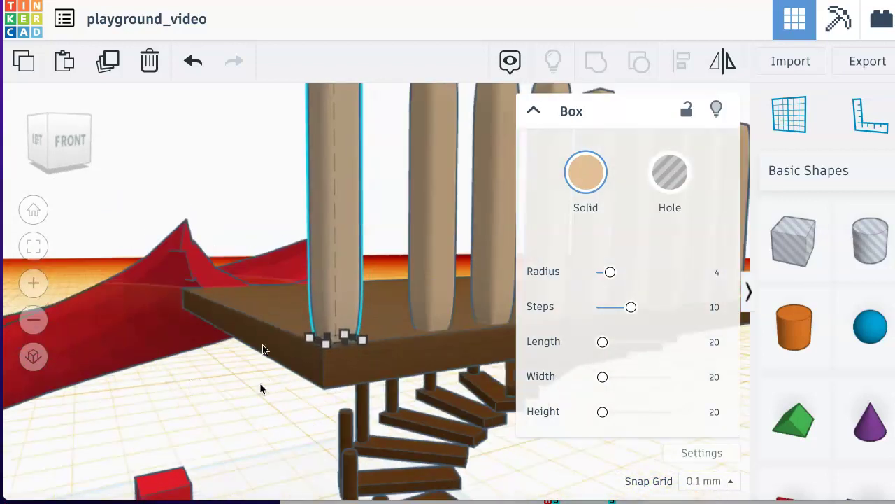
{"action": "right_click_drag", "start_coordinate": [263, 346], "coordinate": [284, 358]}
{"action": "scroll", "coordinate": [284, 359], "scroll_direction": "down", "scroll_amount": 5}
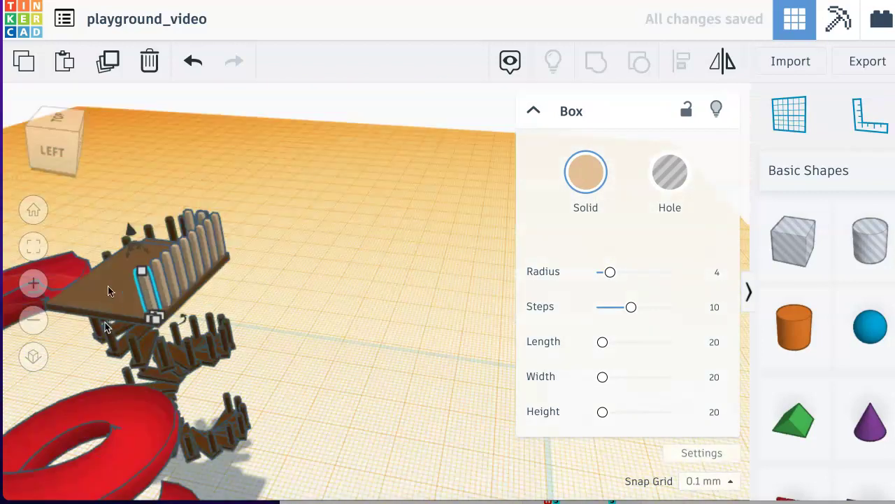
{"action": "scroll", "coordinate": [108, 291], "scroll_direction": "up", "scroll_amount": 3}
{"action": "left_click", "coordinate": [131, 299]}
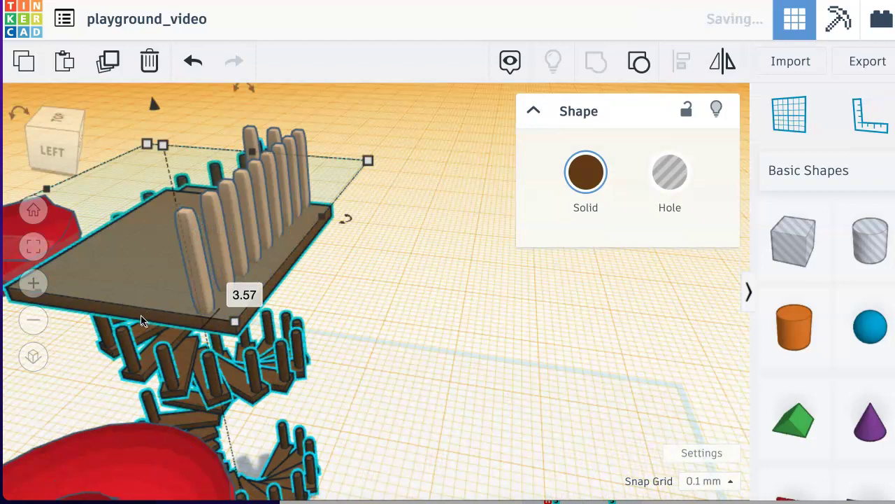
{"action": "key", "text": "ctrl+z"}
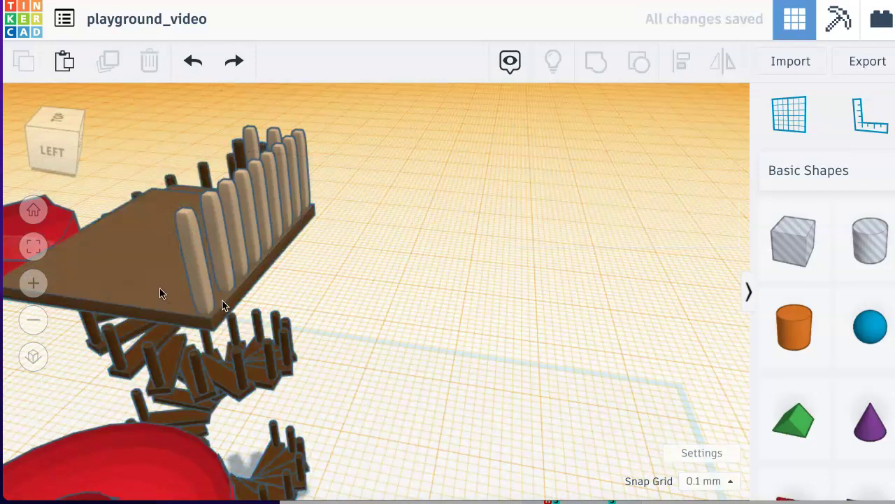
Duplicate the far corner post and move the copy a short gap along the adjoining edge toward the red slide.
{"action": "right_click_drag", "start_coordinate": [155, 291], "coordinate": [361, 319]}
{"action": "left_click", "coordinate": [361, 315]}
{"action": "key", "text": "Delete"}
{"action": "left_click", "coordinate": [359, 327]}
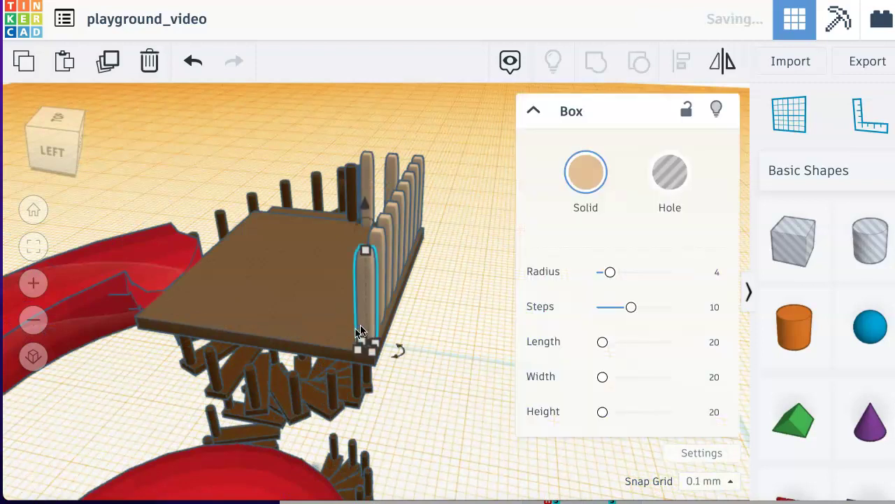
{"action": "key", "text": "ctrl+d"}
{"action": "key", "text": "shift+Left"}
{"action": "key", "text": "shift+Left"}
{"action": "key", "text": "shift+Left"}
{"action": "key", "text": "shift+Left"}
{"action": "key", "text": "shift+Left"}
{"action": "key", "text": "shift+Left"}
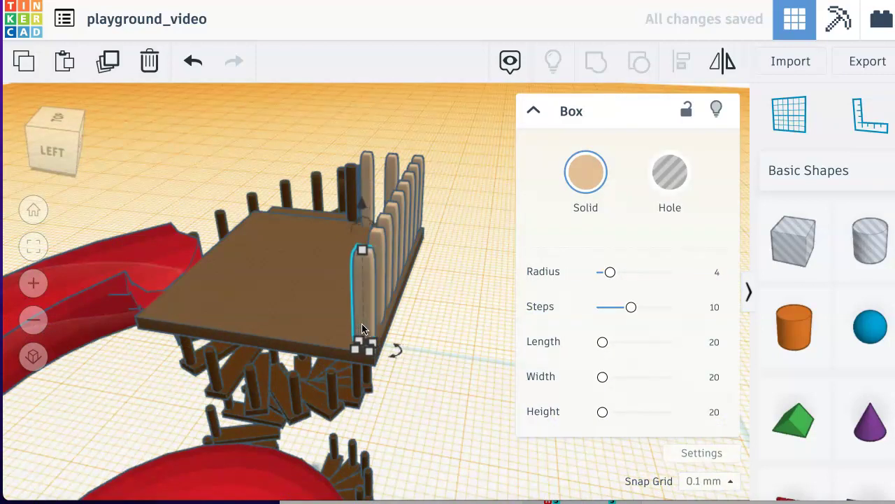
{"action": "key", "text": "Left"}
{"action": "key", "text": "Left"}
{"action": "key", "text": "Left"}
{"action": "key", "text": "Left"}
{"action": "key", "text": "Left"}
{"action": "key", "text": "Left"}
{"action": "key", "text": "Left"}
{"action": "key", "text": "Left"}
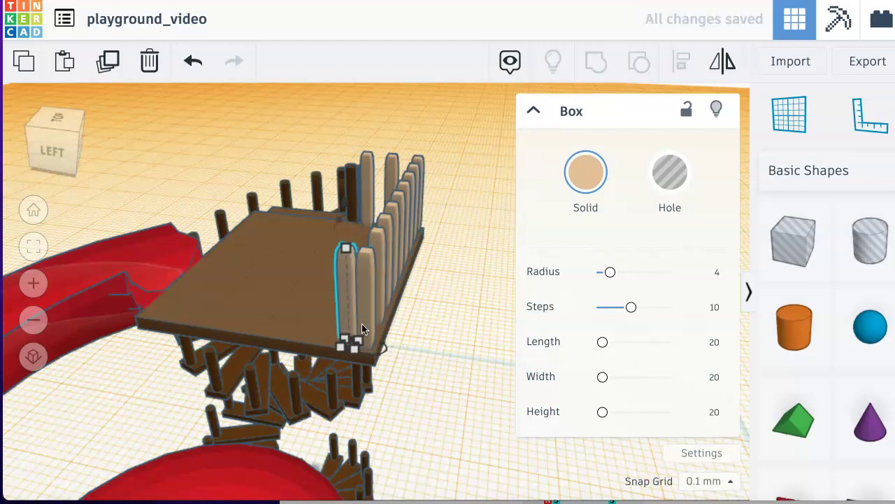
{"action": "key", "text": "Left"}
{"action": "key", "text": "Left"}
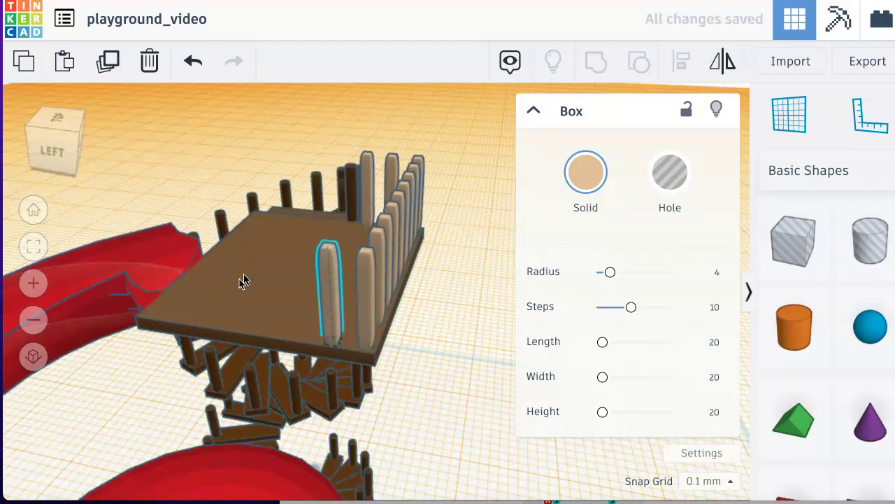
Repeat the spaced duplication with six more posts along this edge, up to the corner beside the red slide.
{"action": "right_click_drag", "start_coordinate": [239, 278], "coordinate": [271, 260]}
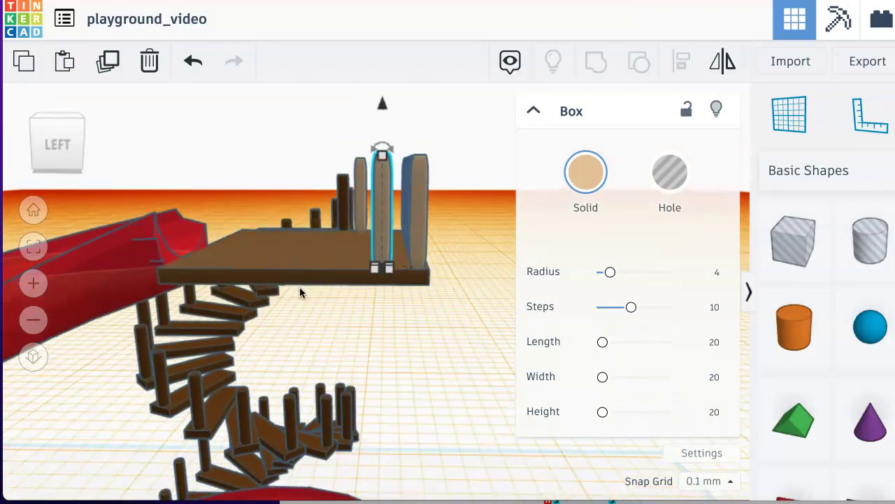
{"action": "key", "text": "super+d"}
{"action": "key", "text": "super+d"}
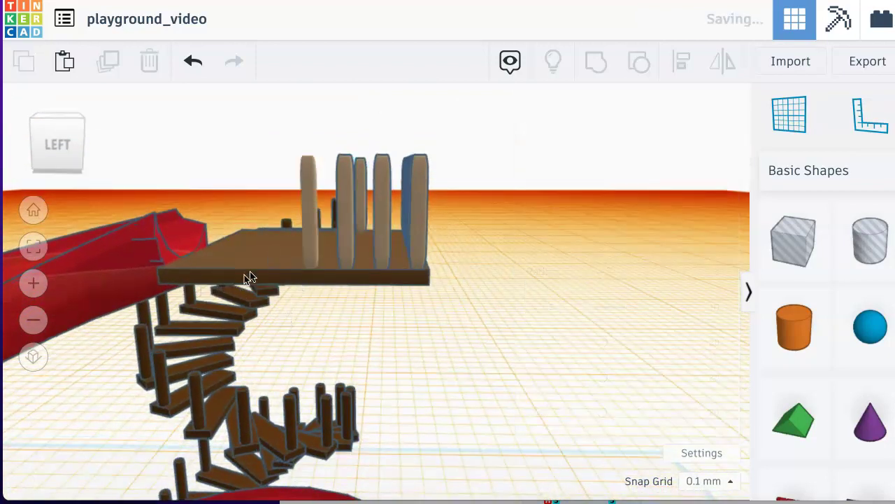
{"action": "key", "text": "super+d"}
{"action": "key", "text": "super+d"}
{"action": "right_click", "coordinate": [140, 274]}
{"action": "left_click", "coordinate": [72, 344]}
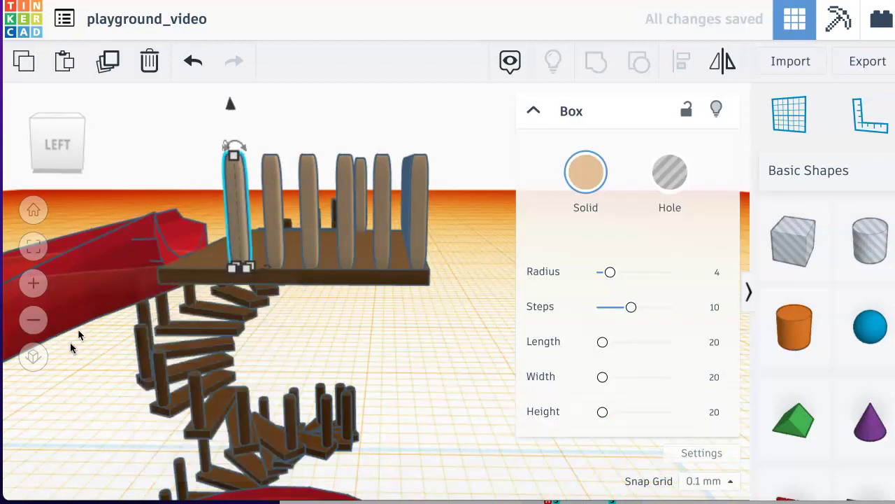
{"action": "right_click_drag", "start_coordinate": [95, 360], "coordinate": [146, 366]}
{"action": "key", "text": "super+d"}
{"action": "key", "text": "super+d"}
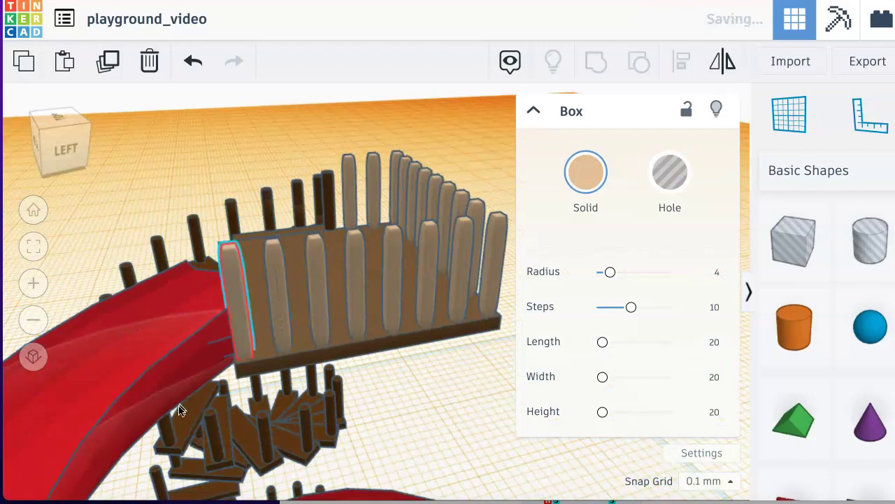
Duplicate the end post beside the red slide and move the copy along the platform's slide-side edge.
{"action": "right_click_drag", "start_coordinate": [176, 406], "coordinate": [265, 402]}
{"action": "right_click_drag", "start_coordinate": [370, 410], "coordinate": [259, 407]}
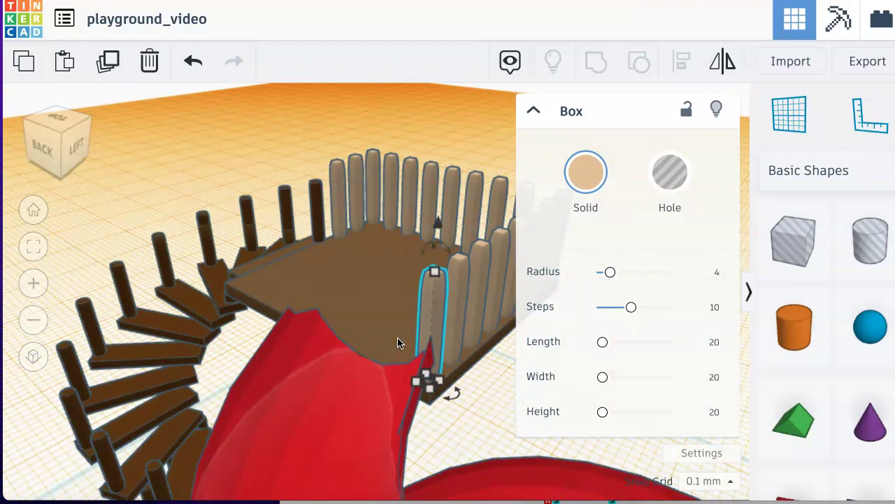
{"action": "left_click", "coordinate": [265, 130]}
{"action": "left_click", "coordinate": [435, 331]}
{"action": "key", "text": "Delete"}
{"action": "key", "text": "ctrl+z"}
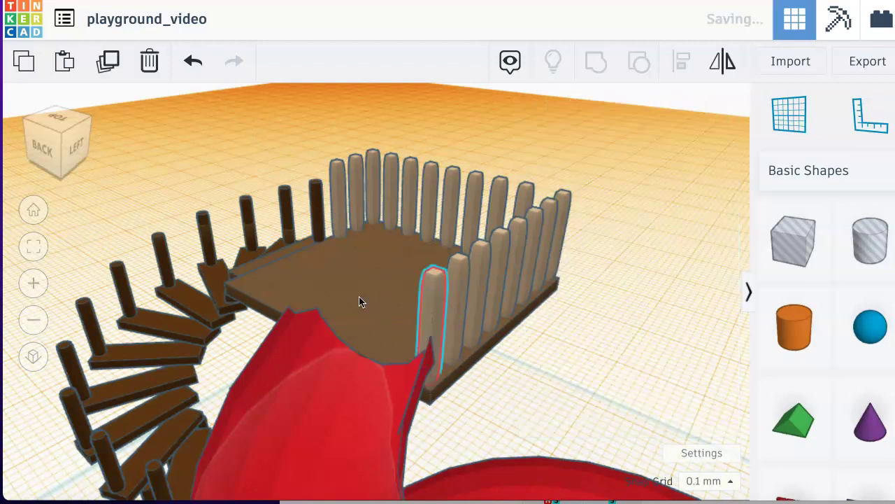
{"action": "key", "text": "Left"}
{"action": "key", "text": "Left"}
{"action": "key", "text": "Left"}
{"action": "key", "text": "Left"}
{"action": "key", "text": "Left"}
{"action": "key", "text": "Left"}
{"action": "key", "text": "Left"}
{"action": "key", "text": "Left"}
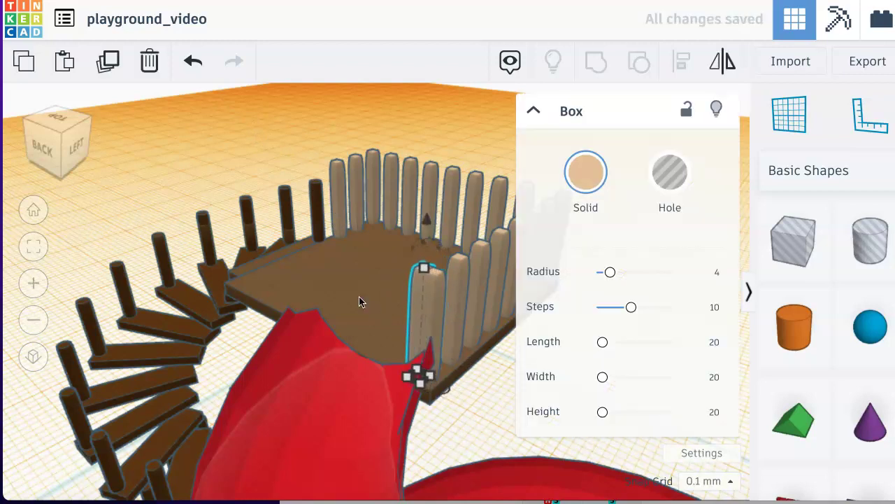
{"action": "key", "text": "Up"}
{"action": "key", "text": "Up"}
{"action": "key", "text": "Up"}
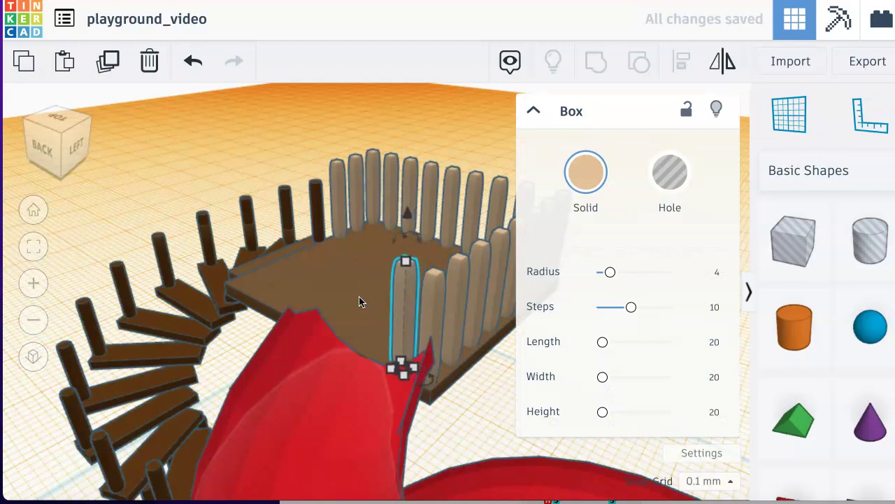
Move the copied post along the platform's slide-side edge, across the mouth of the red slide toward the staircase.
{"action": "key", "text": "Up"}
{"action": "key", "text": "Up"}
{"action": "key", "text": "Up"}
{"action": "key", "text": "Up"}
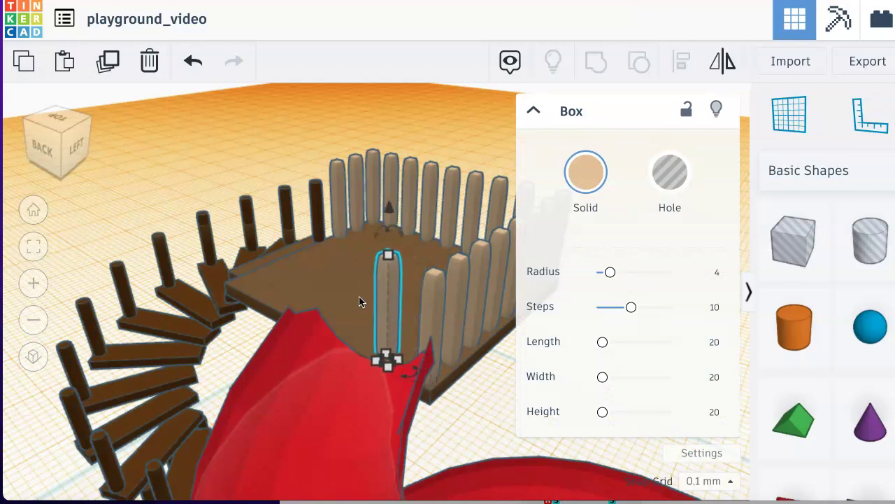
{"action": "key", "text": "Up"}
{"action": "key", "text": "Up"}
{"action": "key", "text": "Up"}
{"action": "key", "text": "Up"}
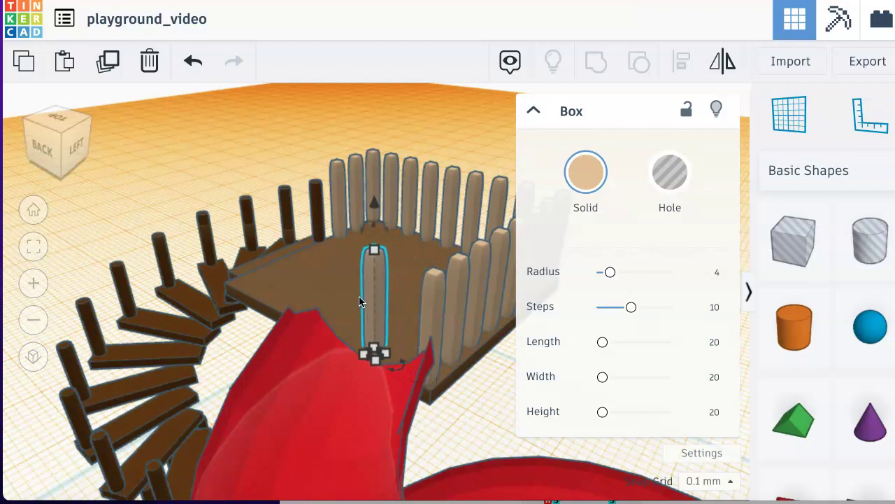
{"action": "key", "text": "Up"}
{"action": "key", "text": "Up"}
{"action": "key", "text": "Up"}
{"action": "key", "text": "Up"}
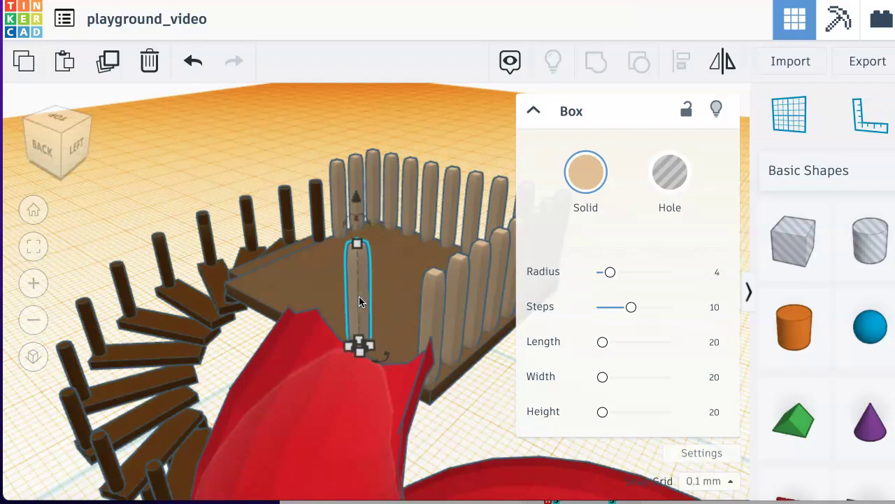
{"action": "key", "text": "Up"}
{"action": "key", "text": "Up"}
{"action": "key", "text": "Up"}
{"action": "key", "text": "Up"}
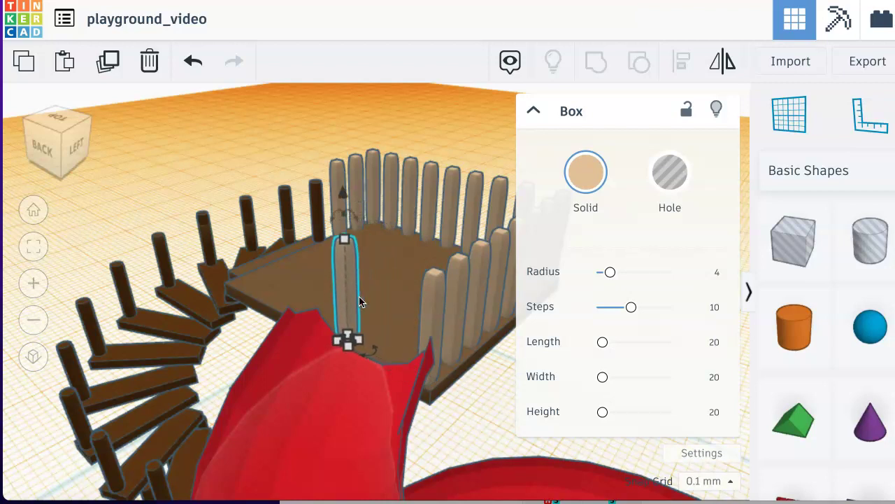
Shift the post farther toward the staircase until it stands just clear of the slide's side wall.
{"action": "right_click_drag", "start_coordinate": [212, 164], "coordinate": [282, 168]}
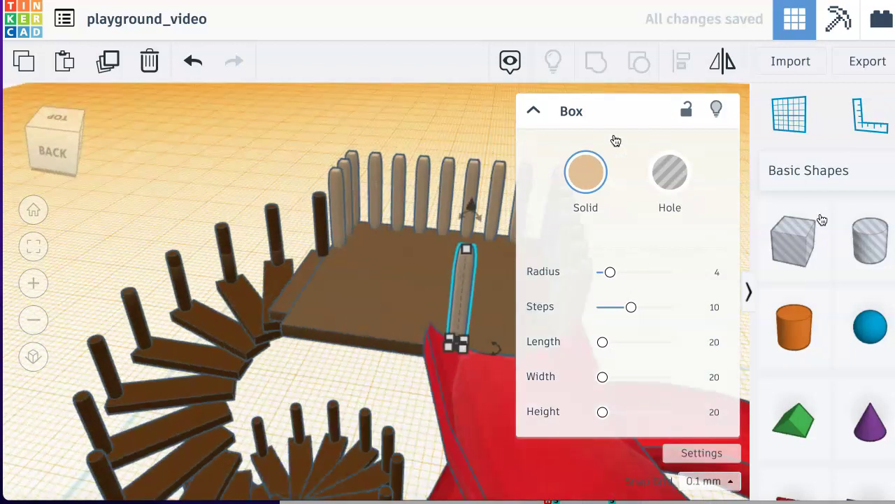
{"action": "left_click", "coordinate": [532, 113]}
{"action": "right_click_drag", "start_coordinate": [233, 164], "coordinate": [310, 176]}
{"action": "key", "text": "shift+Left"}
{"action": "key", "text": "shift+Left"}
{"action": "key", "text": "shift+Left"}
{"action": "key", "text": "shift+Left"}
{"action": "key", "text": "shift+Left"}
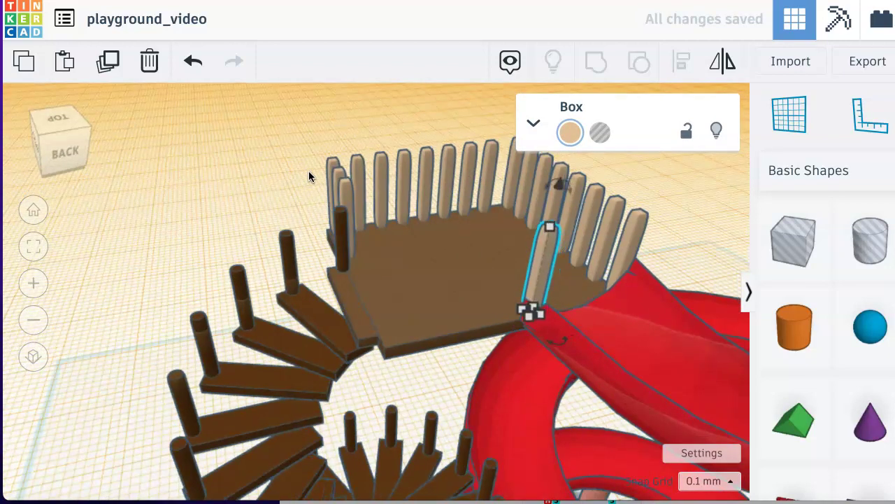
{"action": "key", "text": "Left"}
{"action": "key", "text": "Left"}
{"action": "key", "text": "Left"}
{"action": "key", "text": "Left"}
{"action": "key", "text": "Left"}
{"action": "key", "text": "Left"}
{"action": "key", "text": "Left"}
{"action": "key", "text": "Left"}
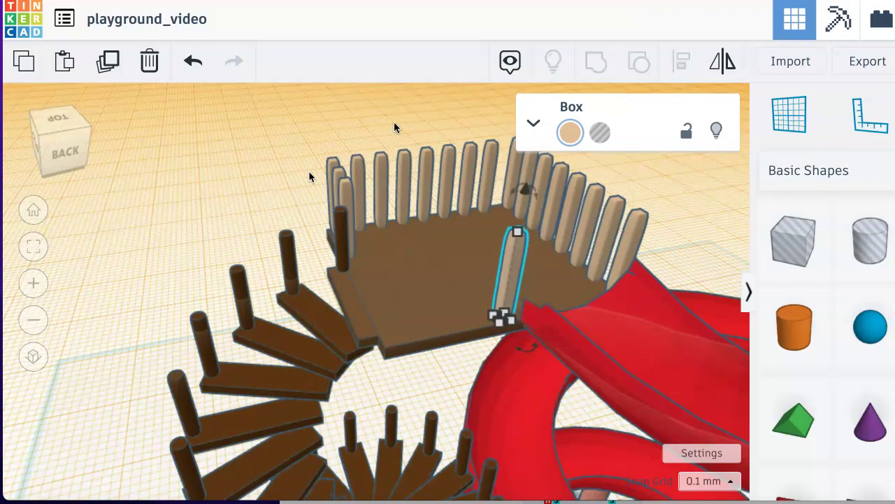
Duplicate the post beside the slide opening and move the copy a short gap along the edge toward the staircase.
{"action": "left_click", "coordinate": [290, 175]}
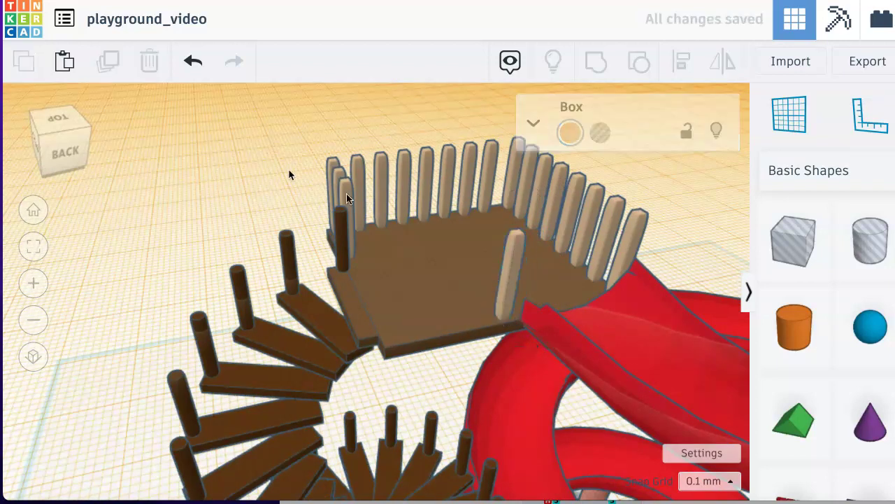
{"action": "left_click", "coordinate": [506, 284]}
{"action": "key", "text": "Left"}
{"action": "key", "text": "Left"}
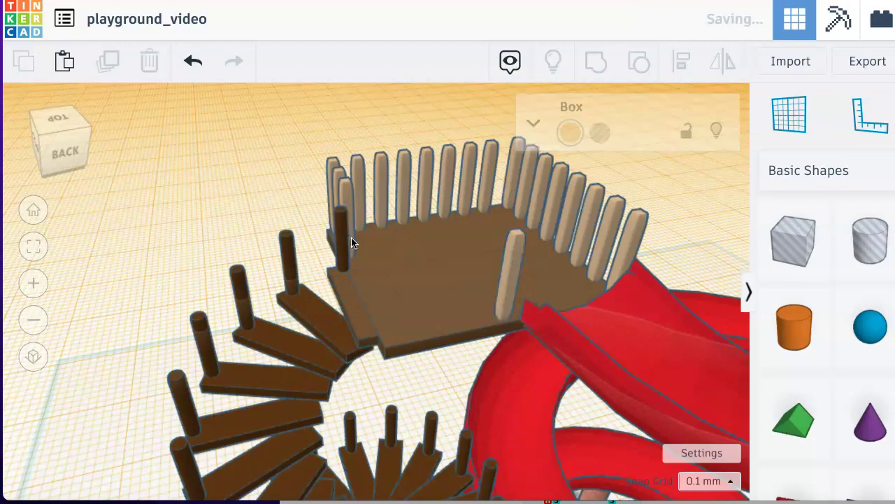
{"action": "key", "text": "Left"}
{"action": "key", "text": "Left"}
{"action": "key", "text": "Left"}
{"action": "key", "text": "Left"}
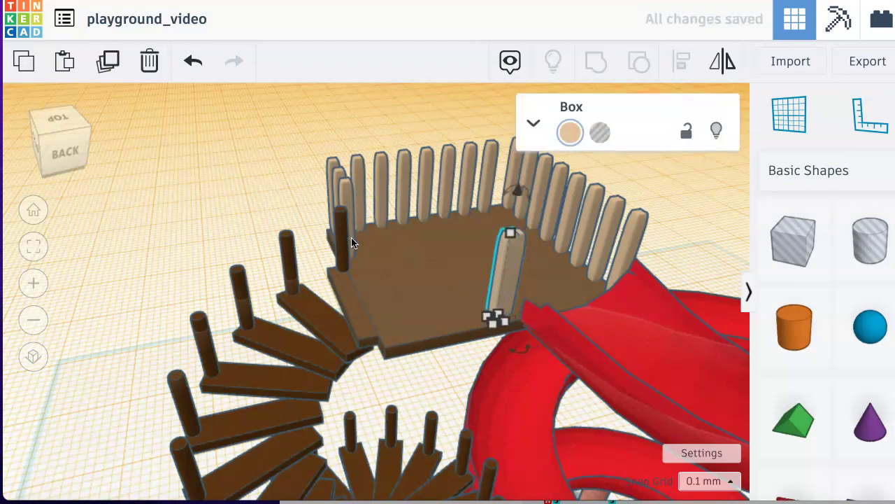
{"action": "key", "text": "Left"}
{"action": "key", "text": "Left"}
{"action": "key", "text": "Left"}
{"action": "key", "text": "Left"}
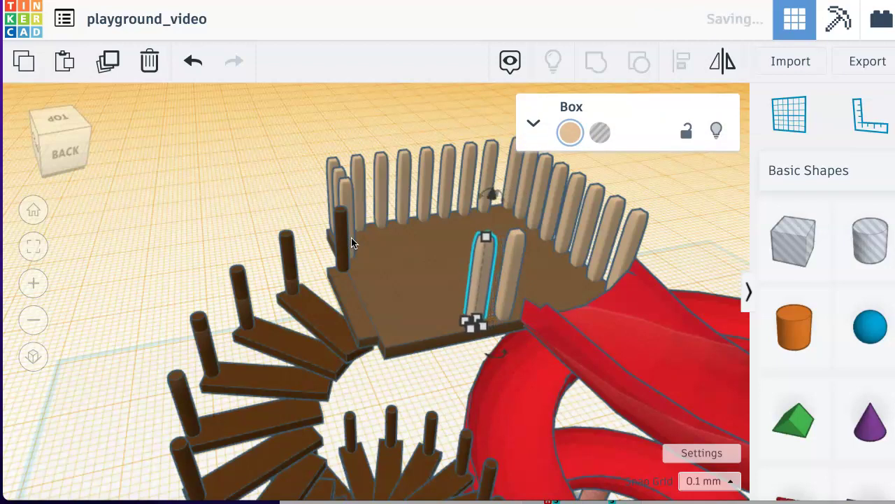
Repeat the spaced duplication with three more posts up to the staircase-side corner, and nudge the last one slightly back toward the slide.
{"action": "key", "text": "Left"}
{"action": "key", "text": "Left"}
{"action": "key", "text": "Left"}
{"action": "key", "text": "Left"}
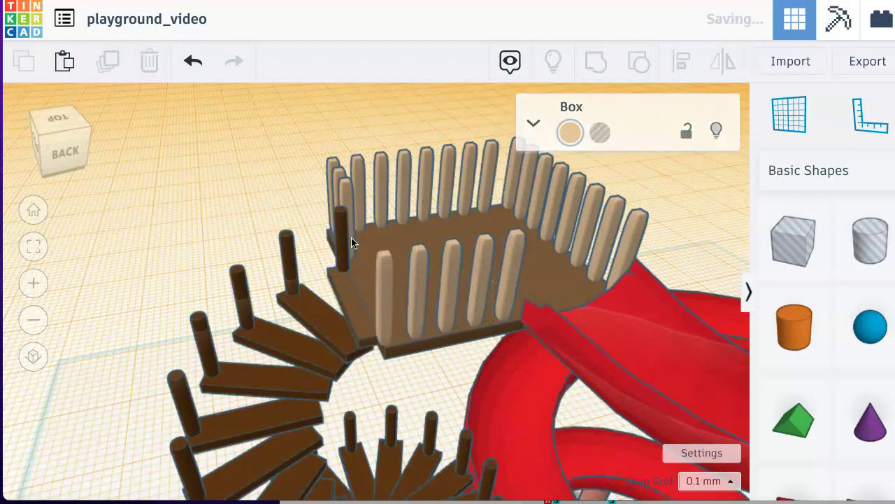
{"action": "key", "text": "Right"}
{"action": "key", "text": "Right"}
{"action": "key", "text": "Right"}
{"action": "key", "text": "Right"}
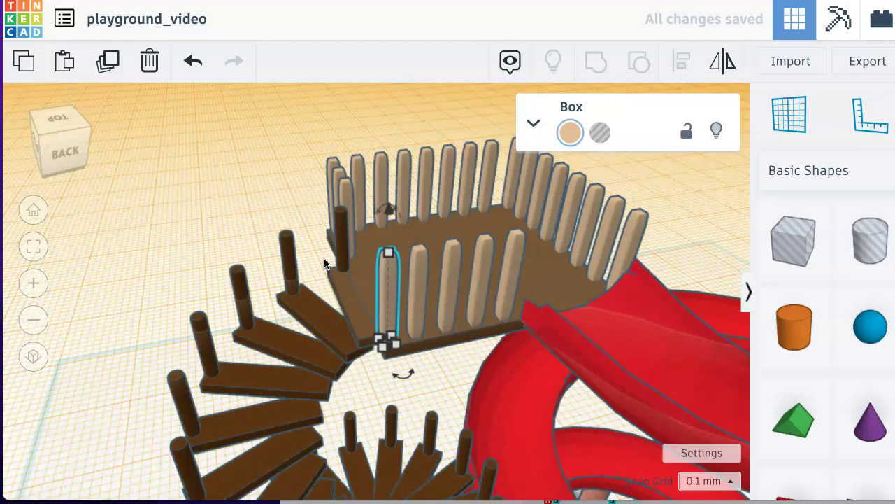
Examine the railed platform and its connection to the spiral staircase and red slide from several angles and distances.
{"action": "right_click_drag", "start_coordinate": [199, 191], "coordinate": [269, 167]}
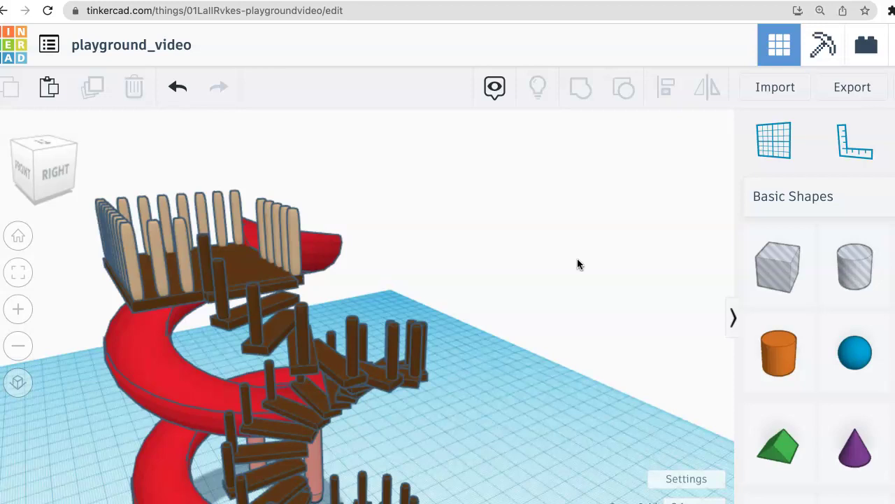
{"action": "scroll", "coordinate": [490, 301], "scroll_direction": "down", "scroll_amount": 5}
{"action": "right_click_drag", "start_coordinate": [472, 334], "coordinate": [350, 295]}
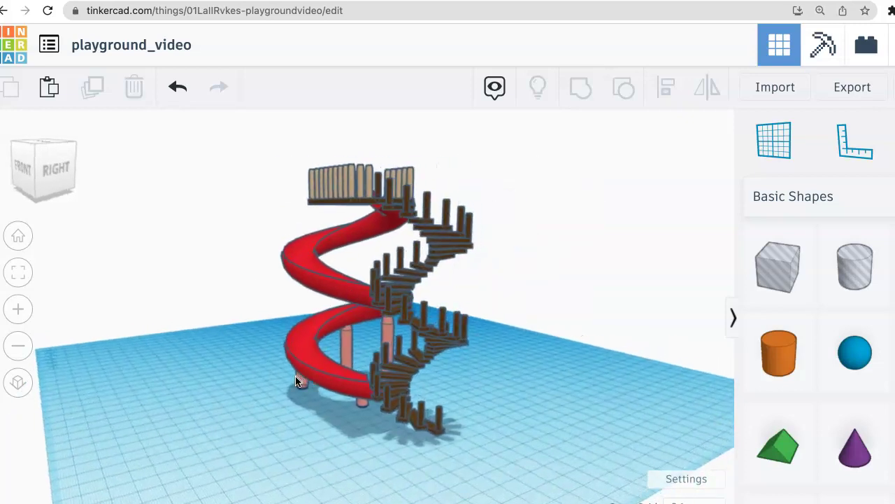
{"action": "right_click_drag", "start_coordinate": [295, 381], "coordinate": [213, 294]}
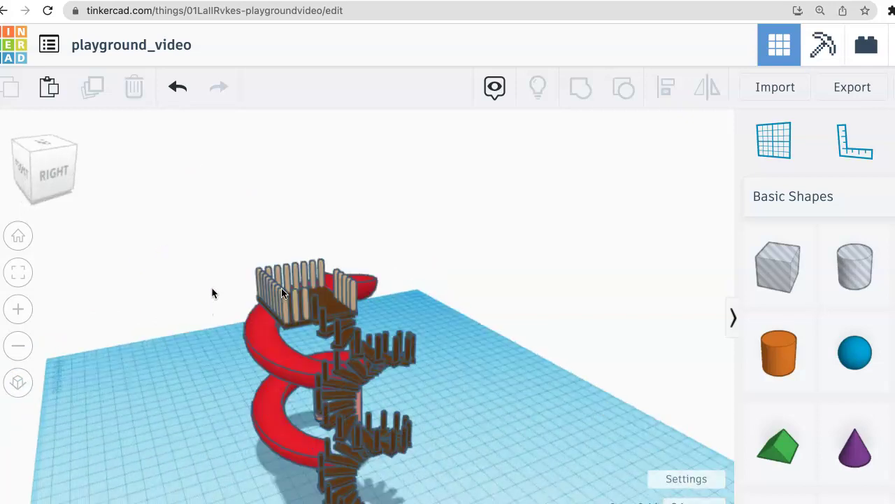
{"action": "scroll", "coordinate": [283, 293], "scroll_direction": "up", "scroll_amount": 5}
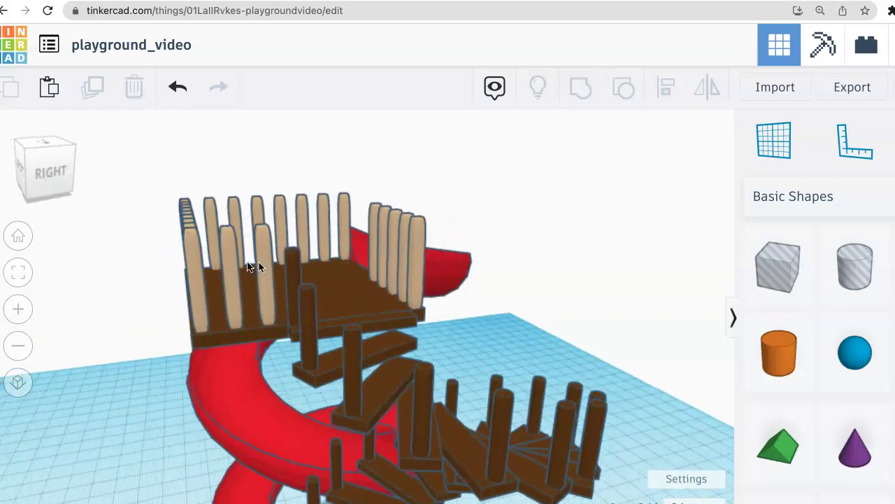
{"action": "right_click_drag", "start_coordinate": [253, 264], "coordinate": [207, 256]}
{"action": "right_click_drag", "start_coordinate": [376, 267], "coordinate": [424, 267]}
{"action": "scroll", "coordinate": [415, 278], "scroll_direction": "down", "scroll_amount": 4}
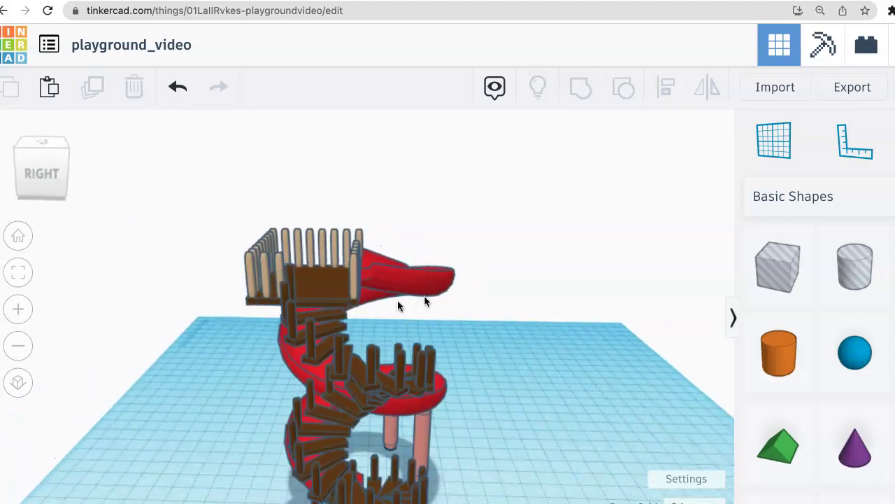